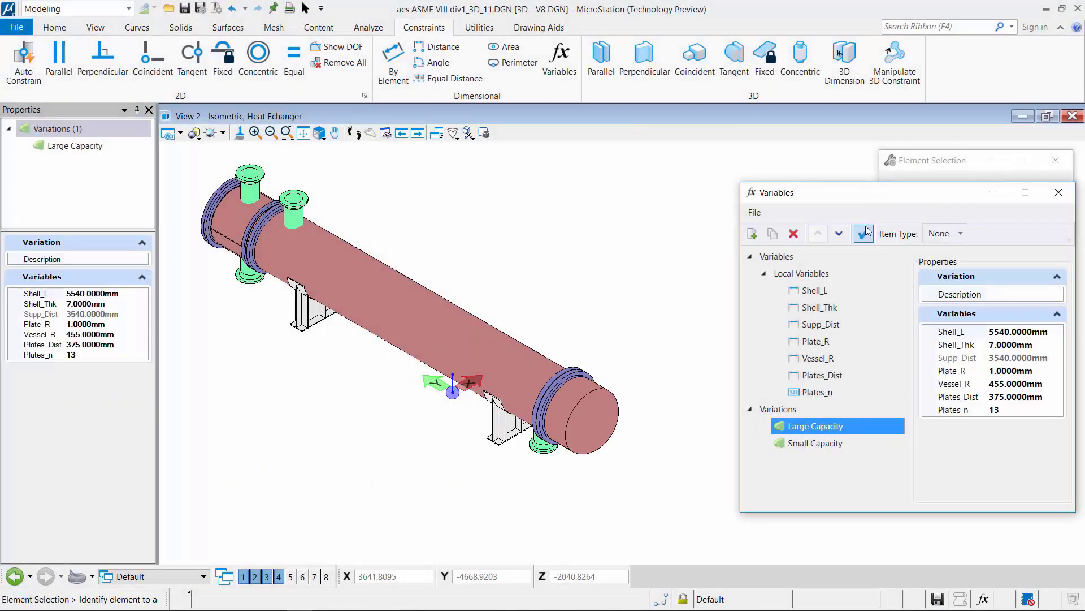
- Try the Small and Large Capacity variations, set Shell_L to 4540, and fix the bottom line
click(817, 443)
click(865, 233)
click(816, 291)
click(998, 370)
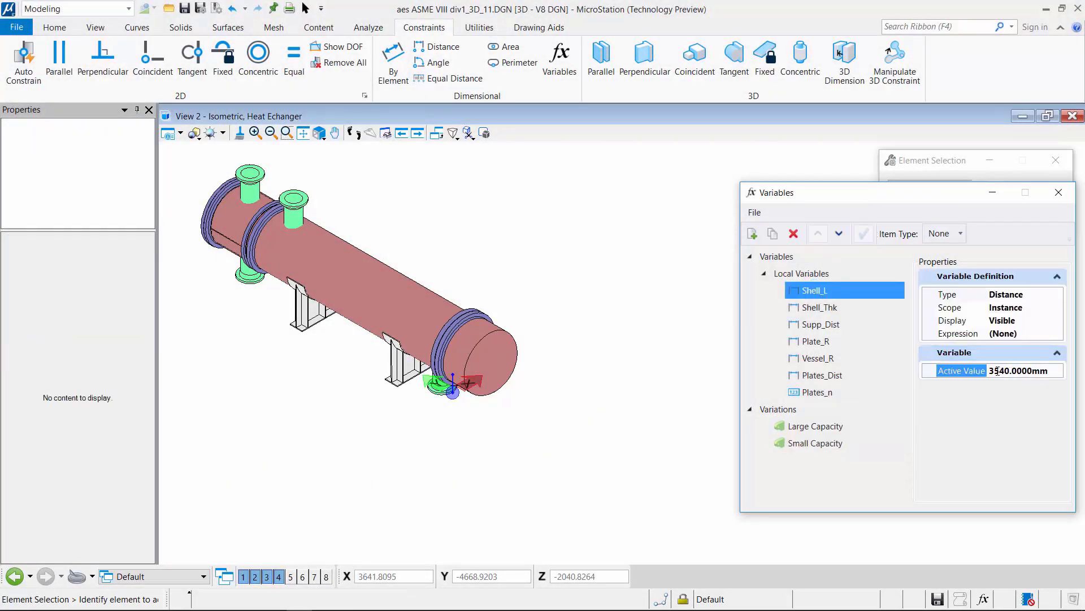
key(Return)
click(815, 426)
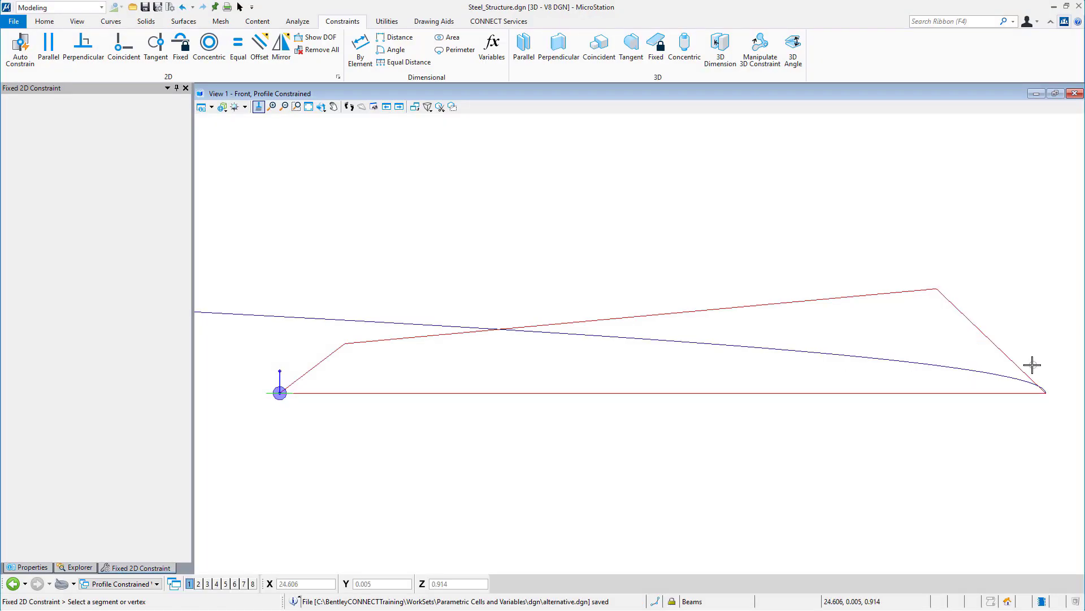
click(1021, 392)
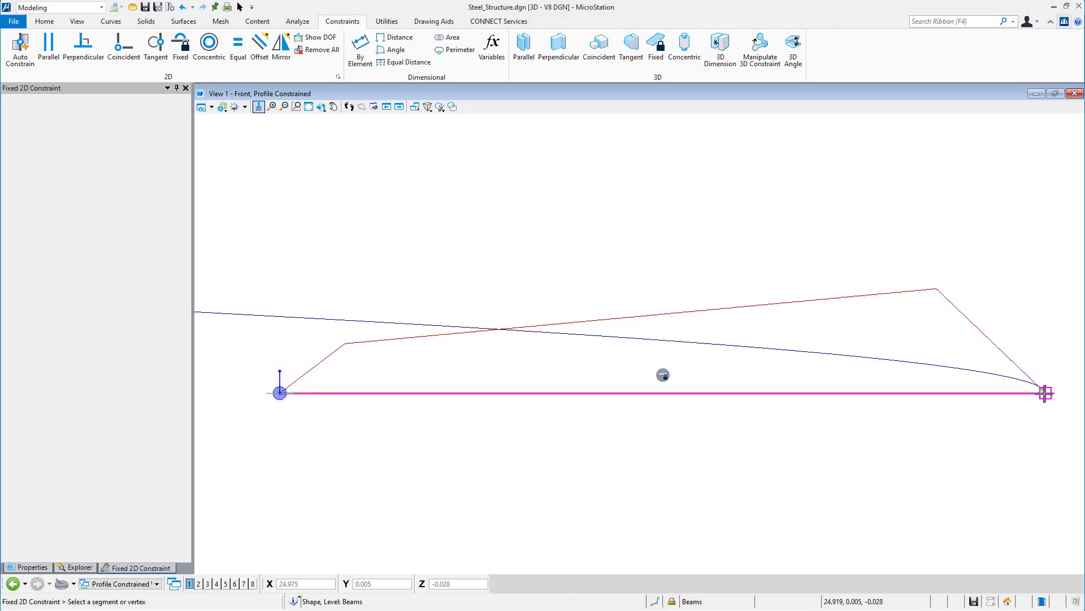
- Fix the profile's right end vertex and make the top segment parallel to the bottom
click(1043, 393)
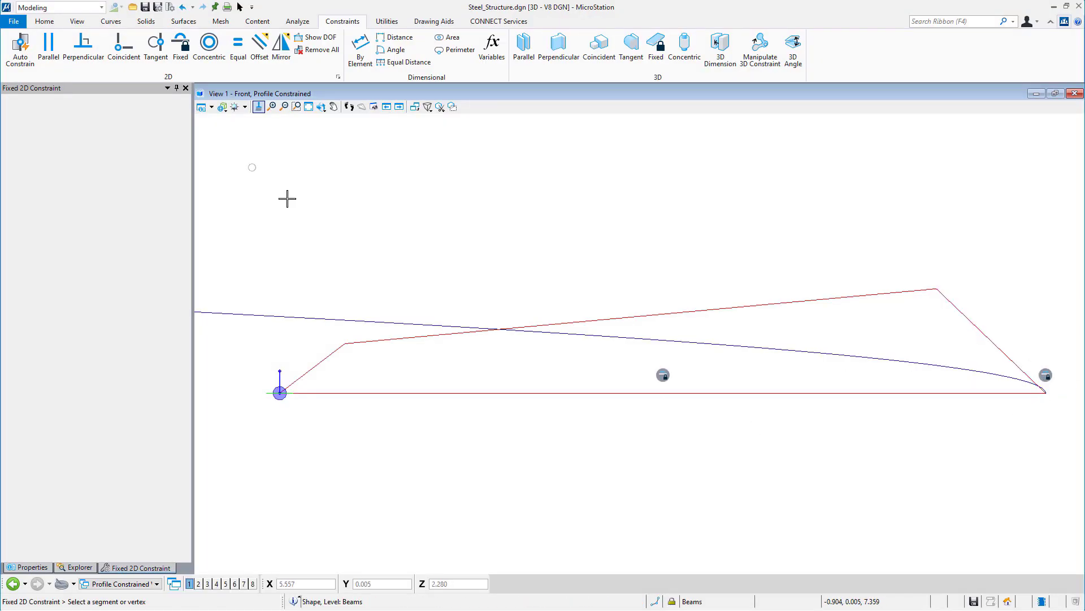
click(48, 48)
click(441, 392)
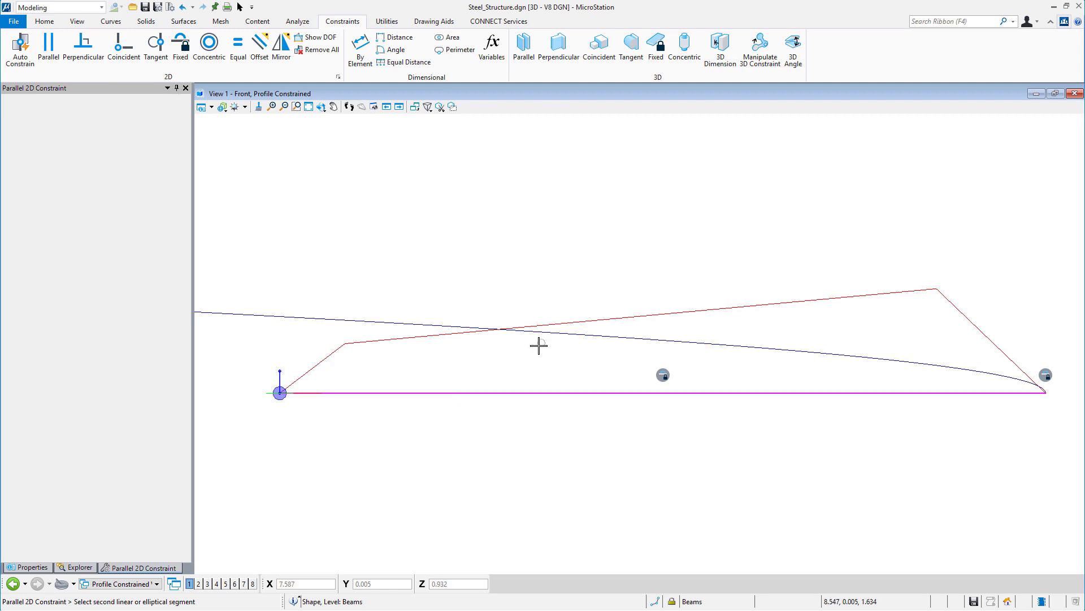
click(585, 320)
- Constrain both the left and right corner angles of the profile to 135°
click(371, 343)
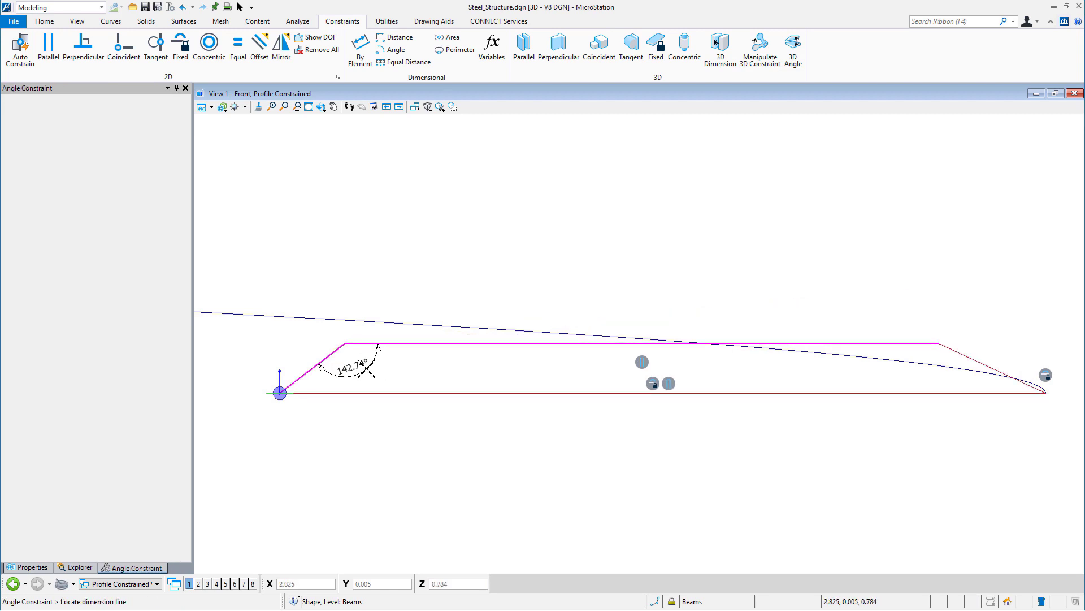
click(366, 369)
text(135)
key(Return)
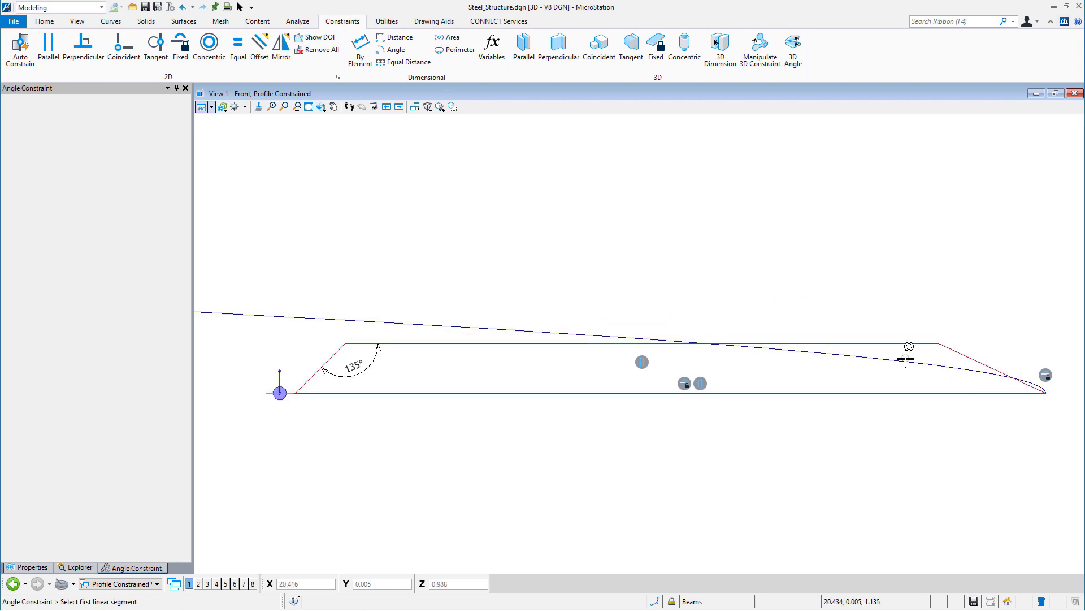
click(909, 346)
click(950, 348)
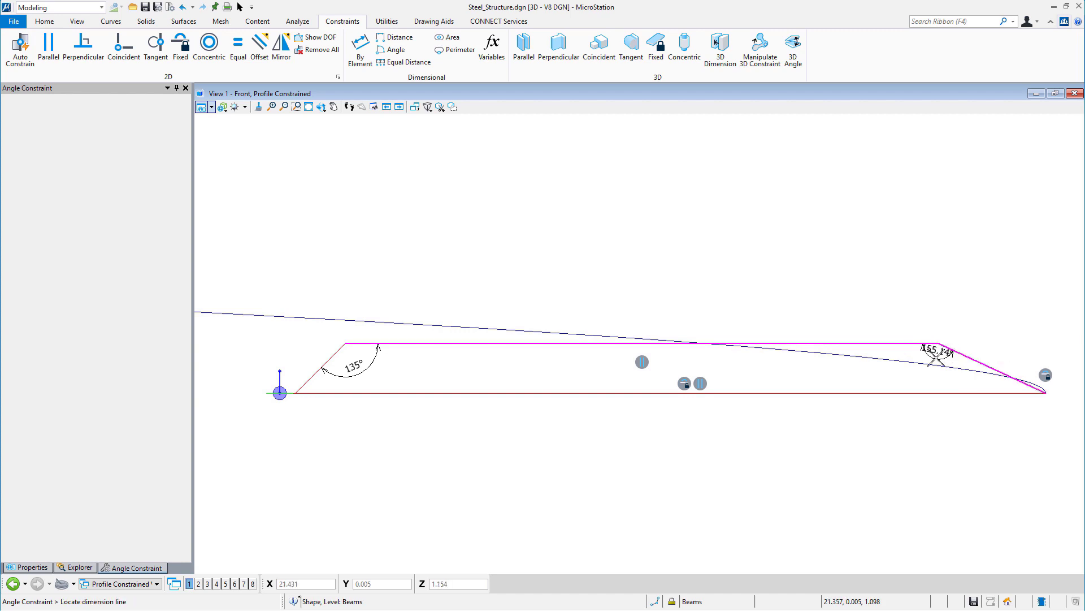
click(921, 368)
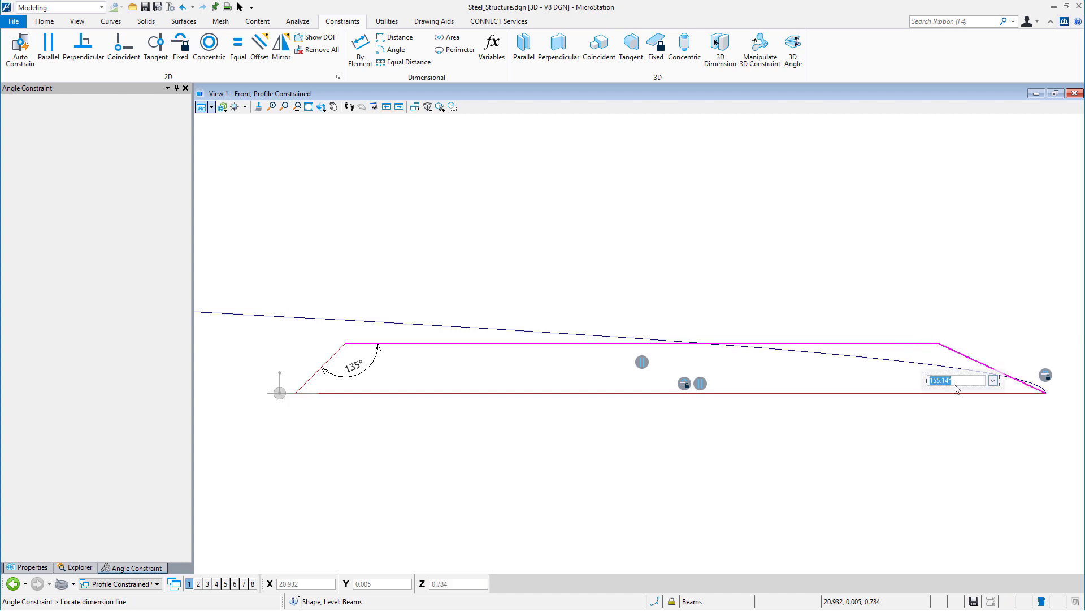
key(Return)
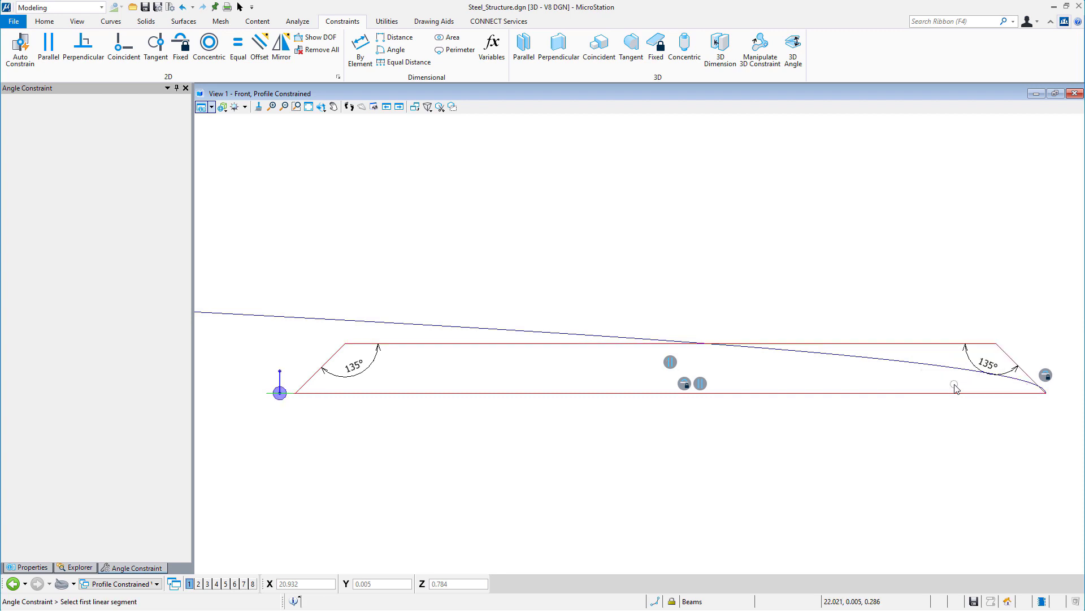
- Add a distance constraint of 2 between the bottom and top lines for the profile height
click(395, 37)
click(550, 393)
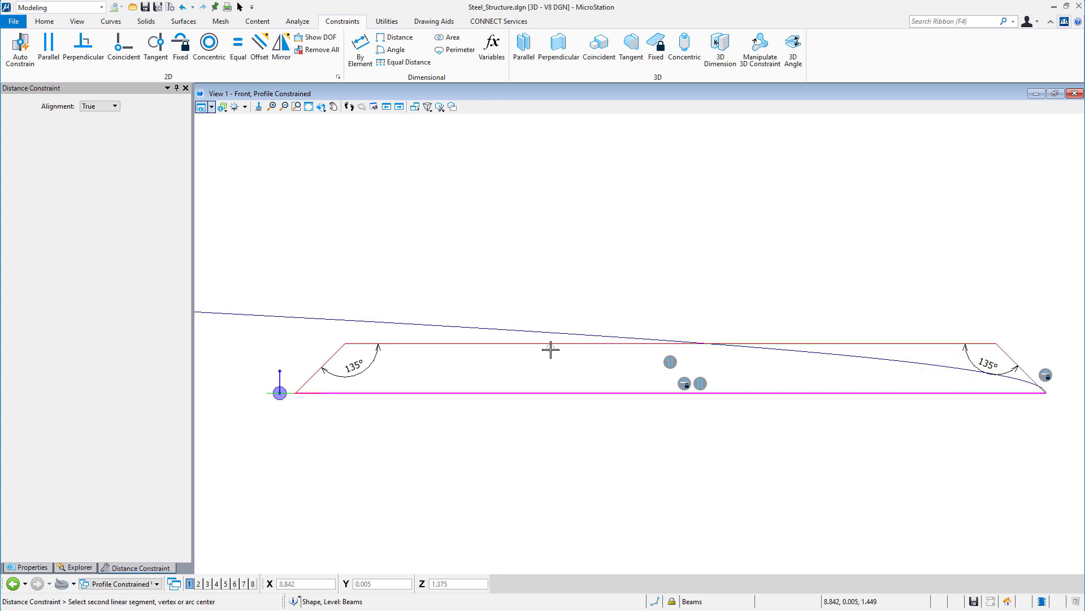
click(550, 344)
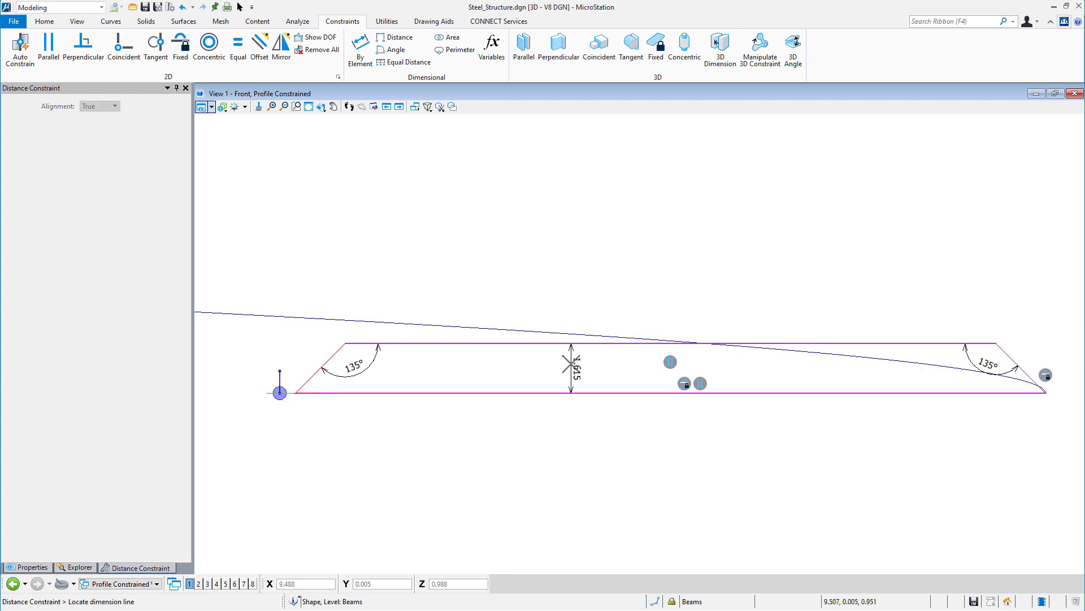
click(571, 364)
text(2)
key(Return)
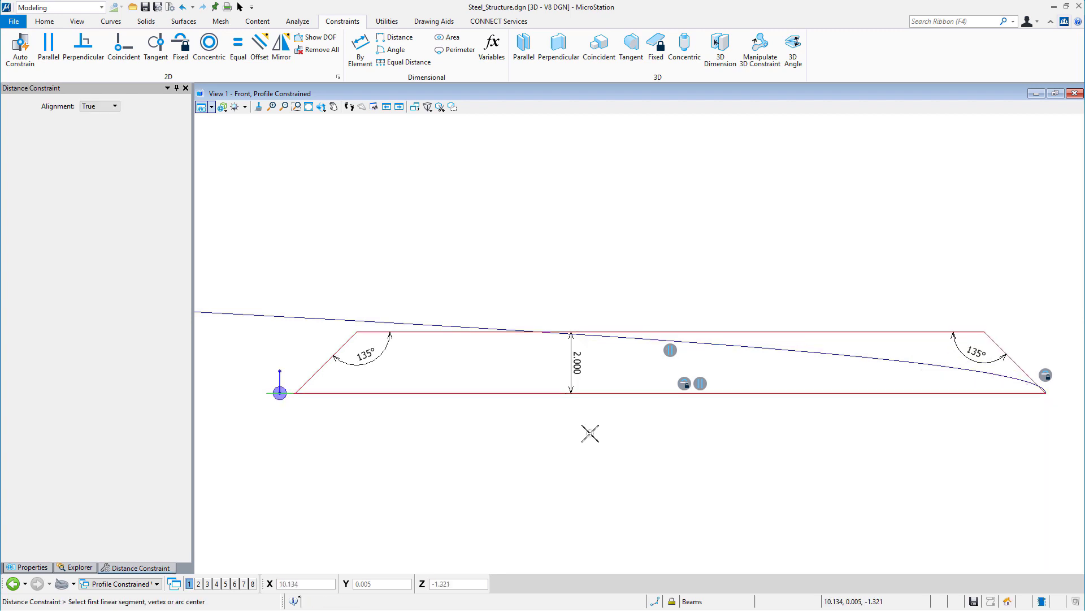
- Check degrees of freedom and dimension the bottom line to 25 until fully constrained
click(317, 41)
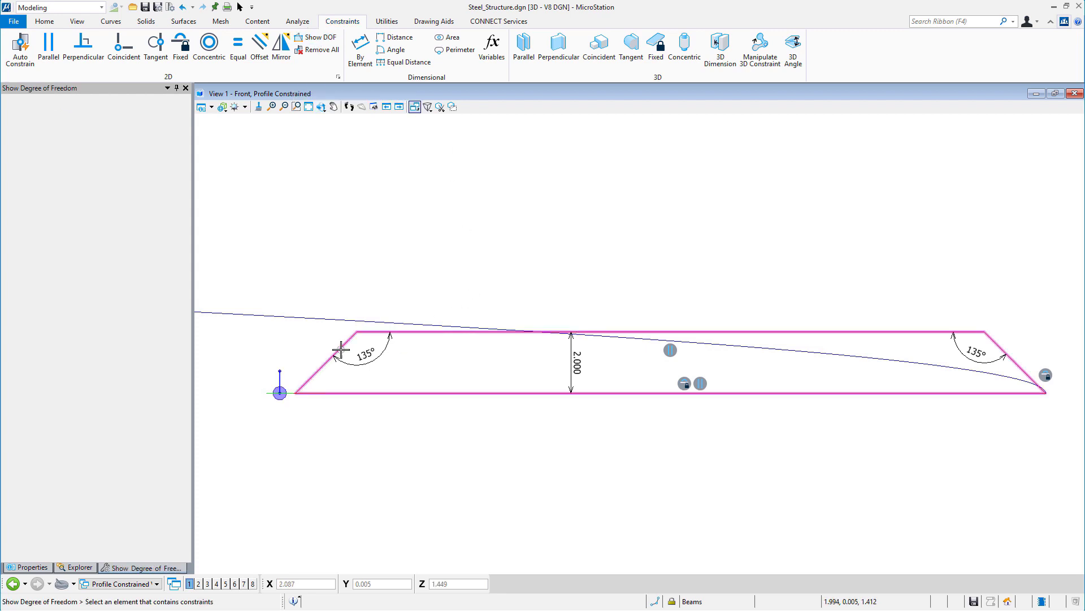
click(339, 350)
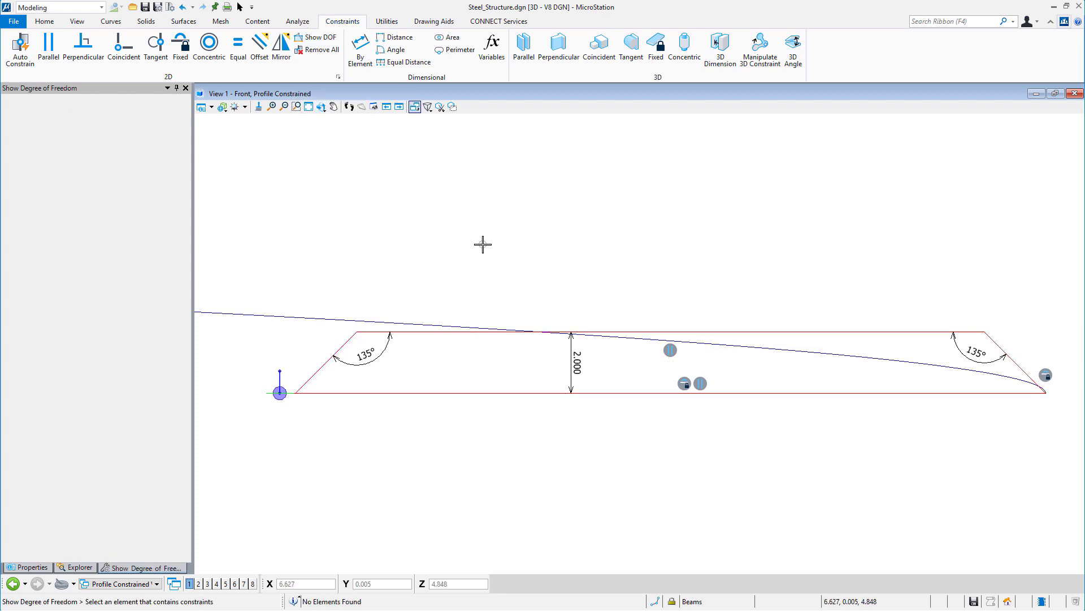
click(360, 48)
click(480, 392)
click(473, 434)
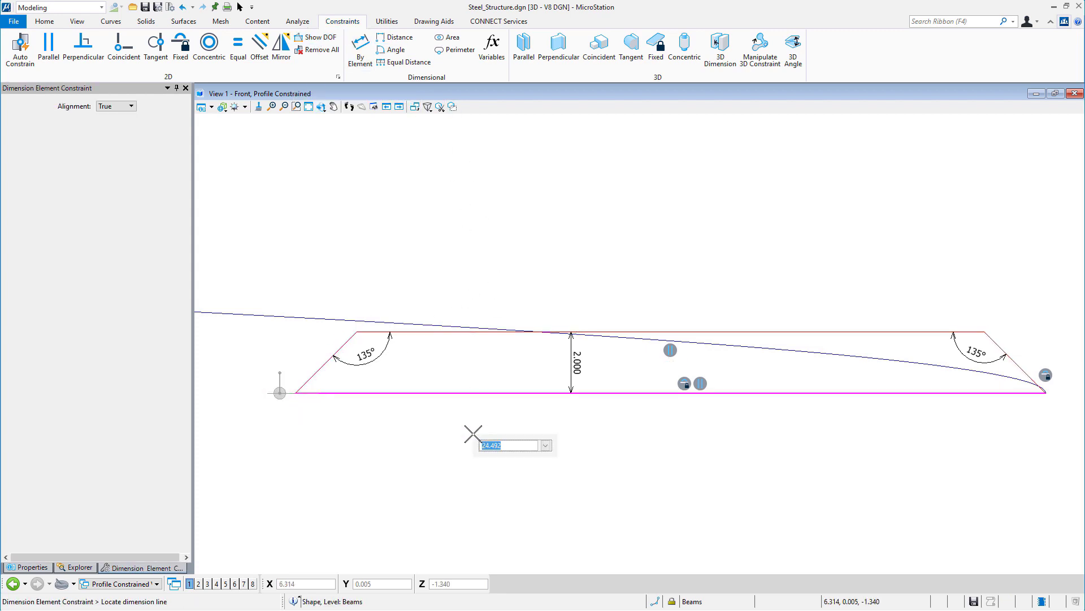
text(25)
key(Return)
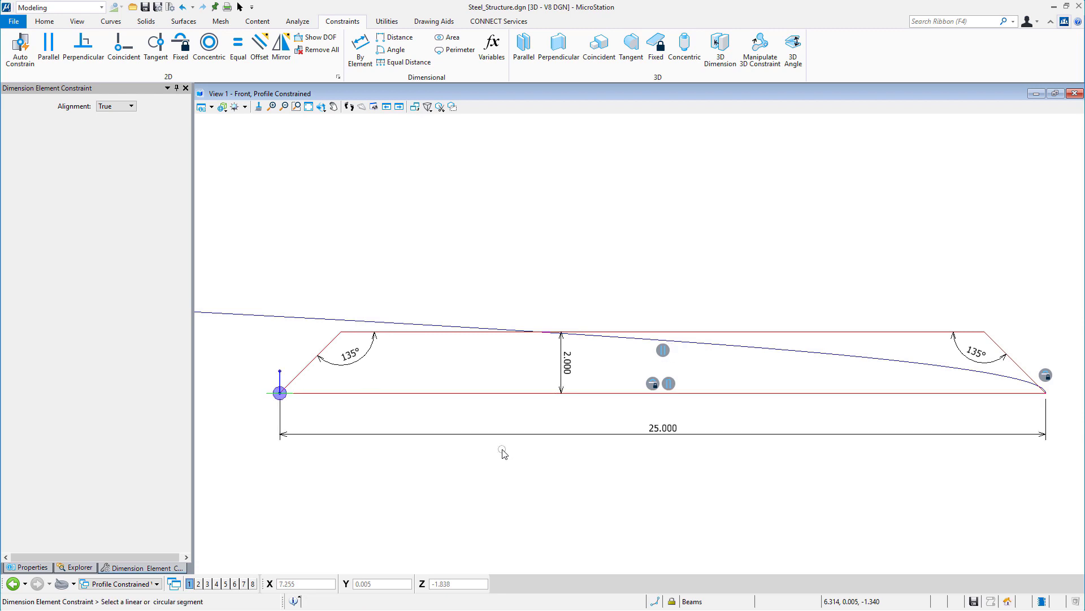
click(316, 37)
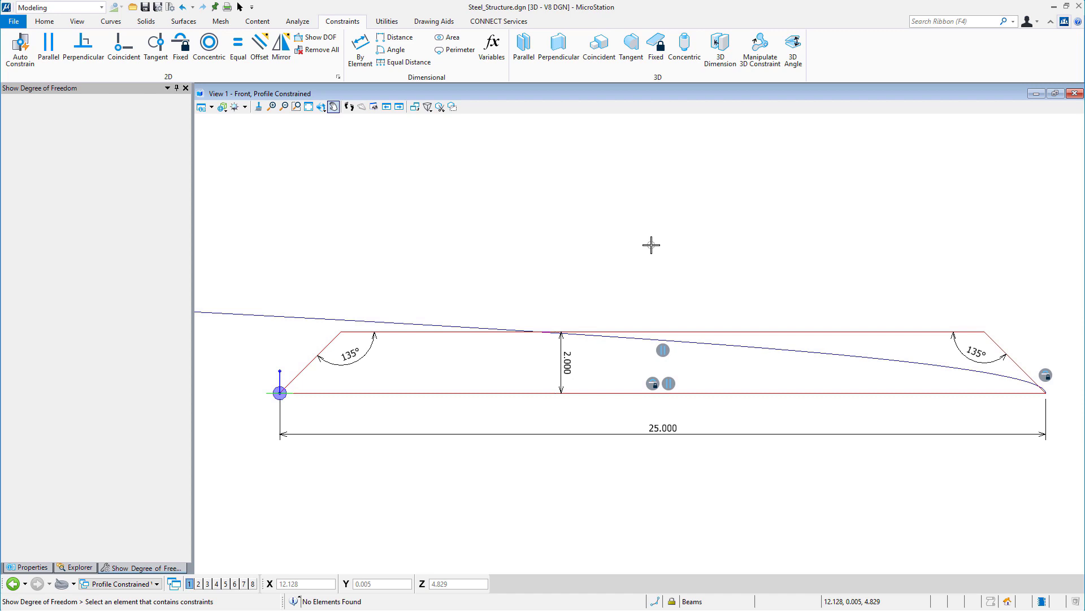
- Test the base length constraint by changing it to 24 and back to 25
click(240, 7)
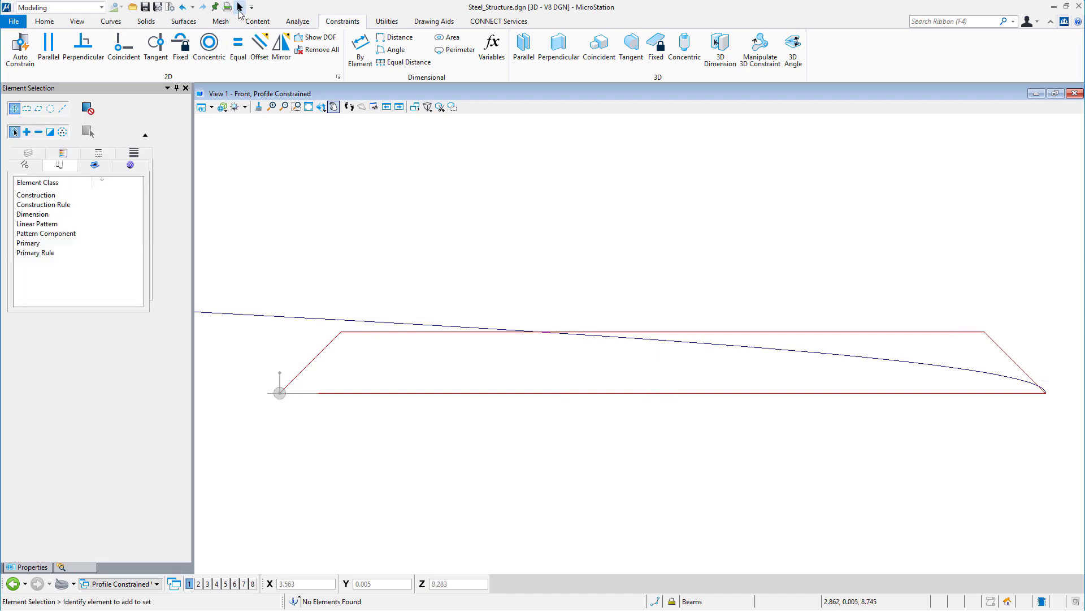
click(479, 394)
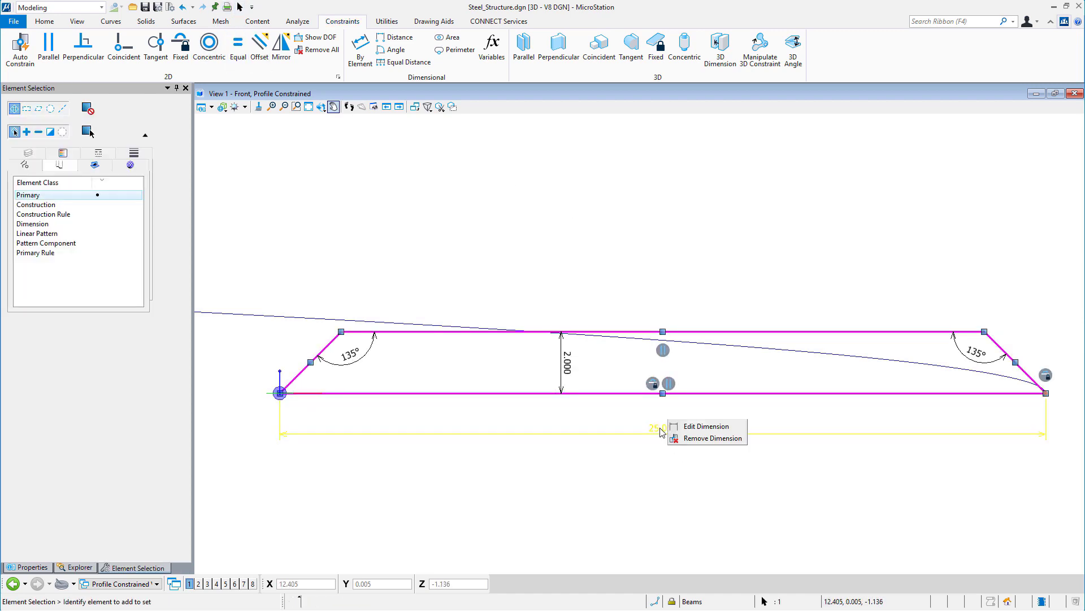
click(703, 433)
text(24)
key(Return)
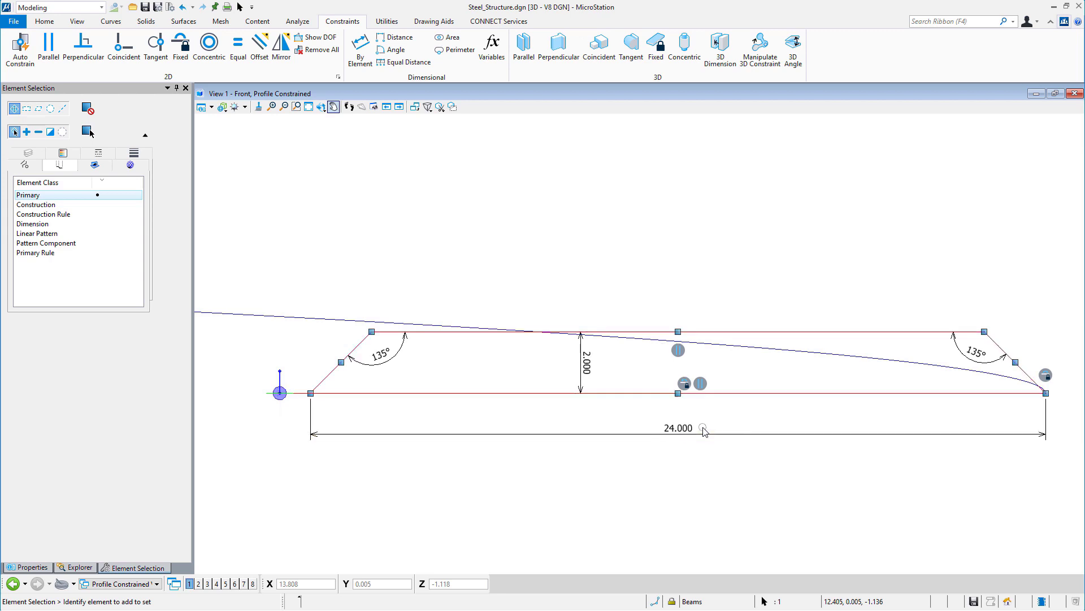
click(693, 434)
click(718, 432)
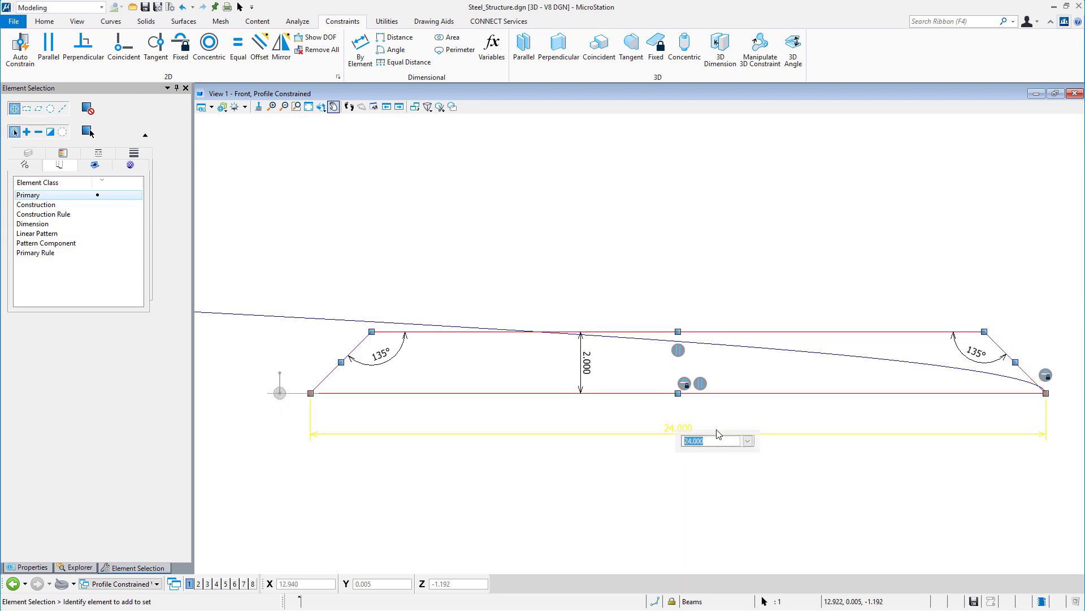
text(25)
key(Return)
- Link the 25.000 base length dimension to the Width of Path variable
click(492, 48)
click(394, 221)
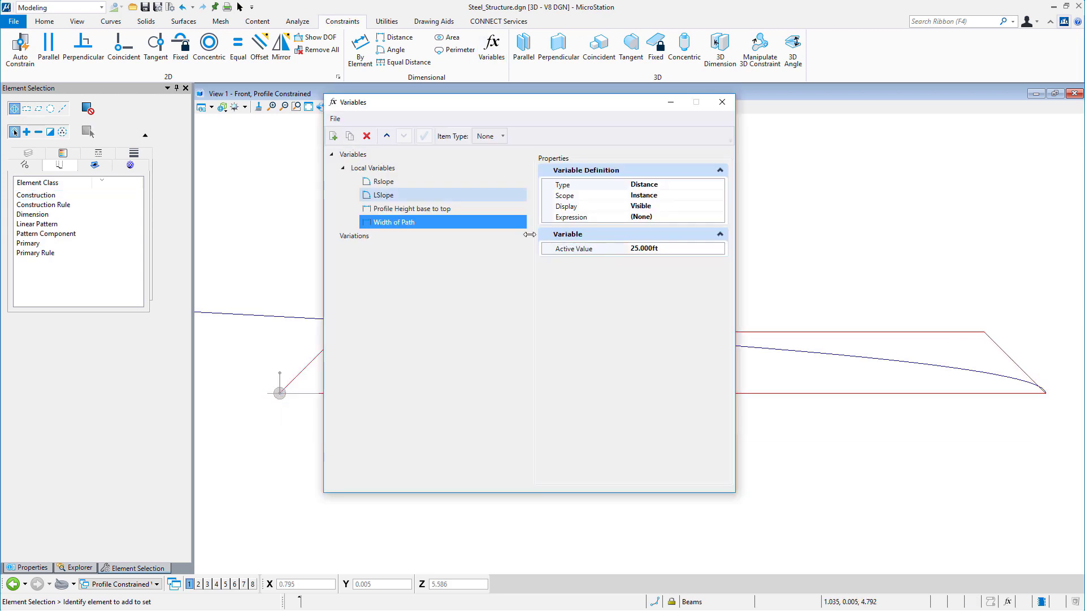
key(Escape)
click(491, 393)
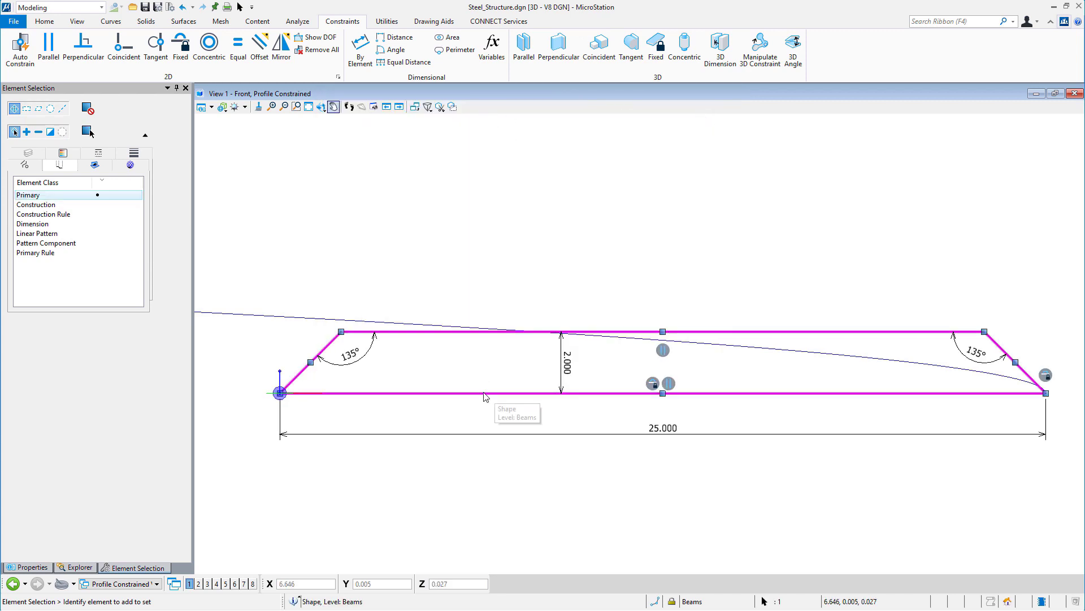
click(667, 434)
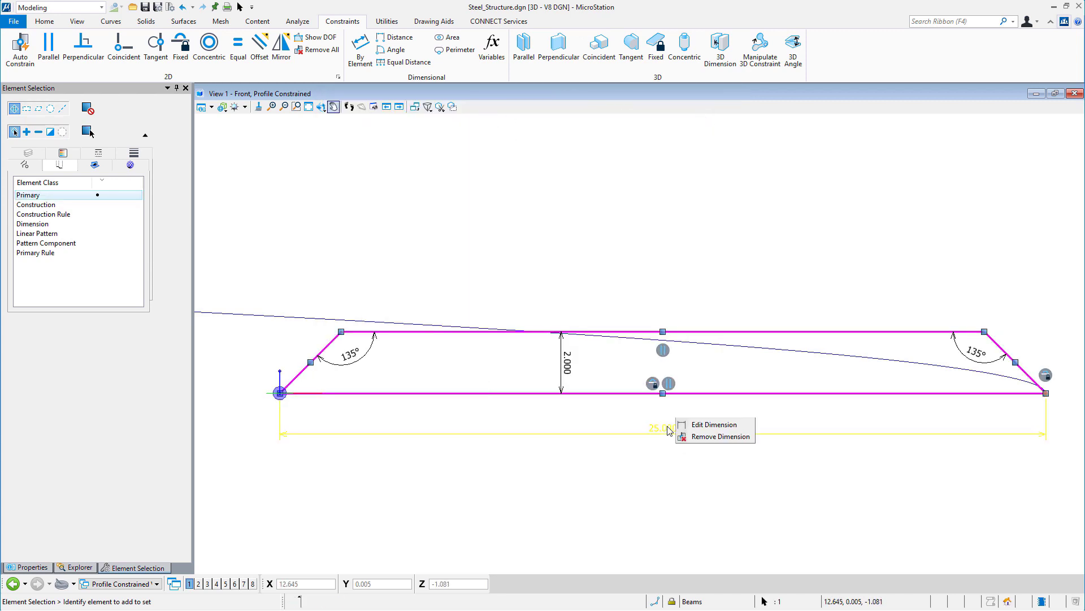
click(706, 425)
click(696, 468)
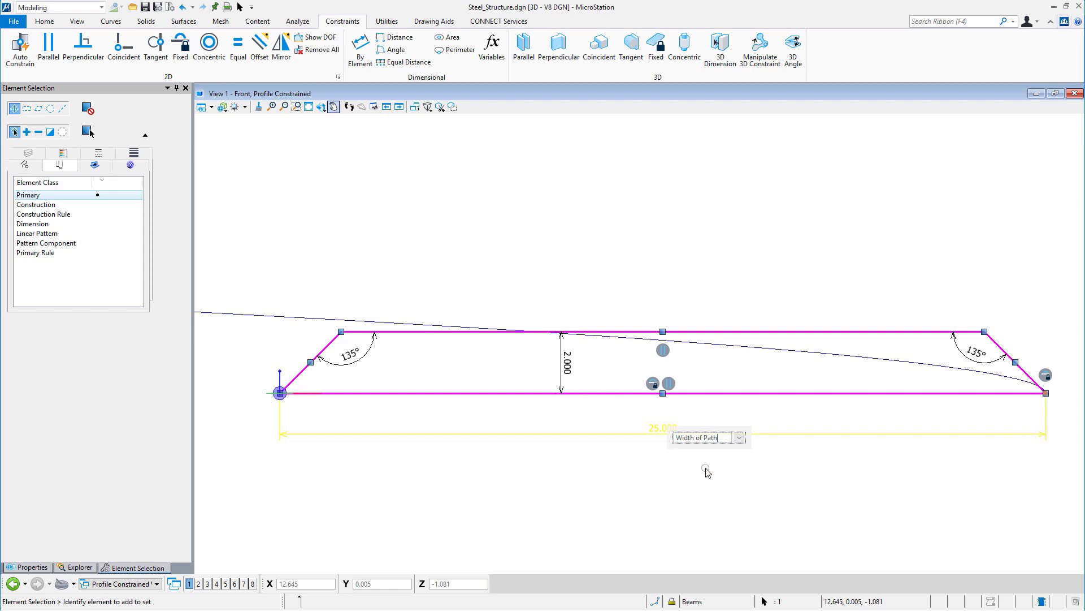
key(Return)
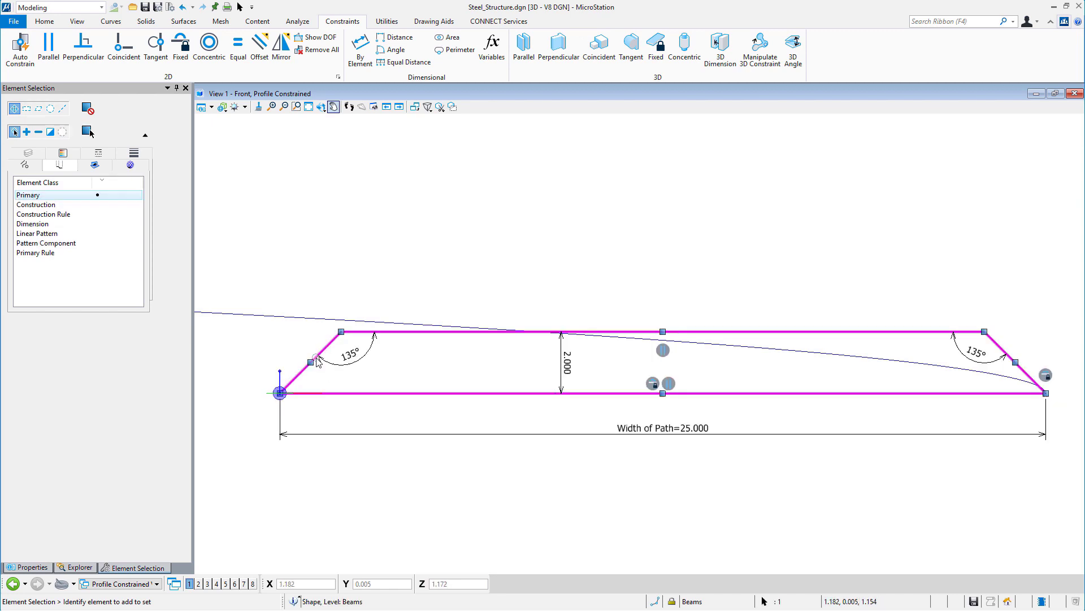
- Bind the 2.000 height dimension to the Profile Height base to top variable
click(568, 363)
click(593, 358)
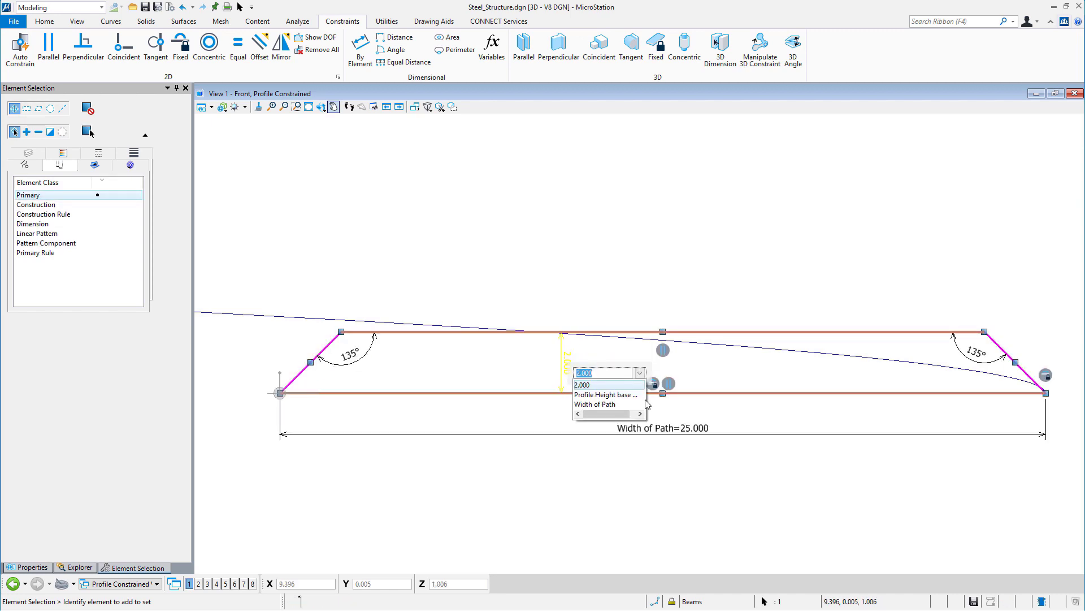
click(613, 395)
key(Return)
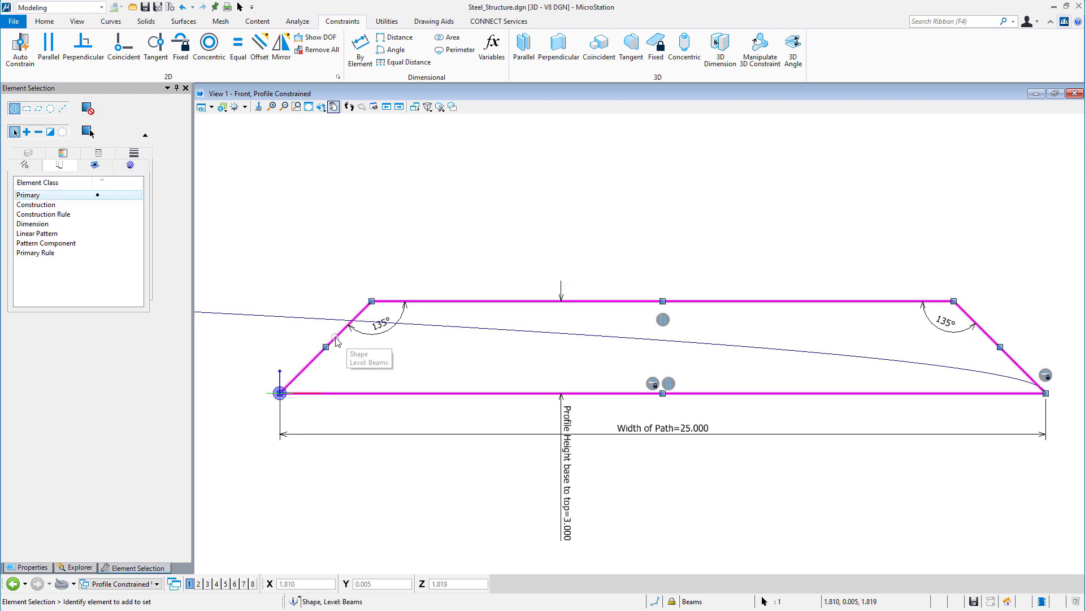
- Assign the LSlope variable to the left 135° angle
click(388, 332)
click(419, 332)
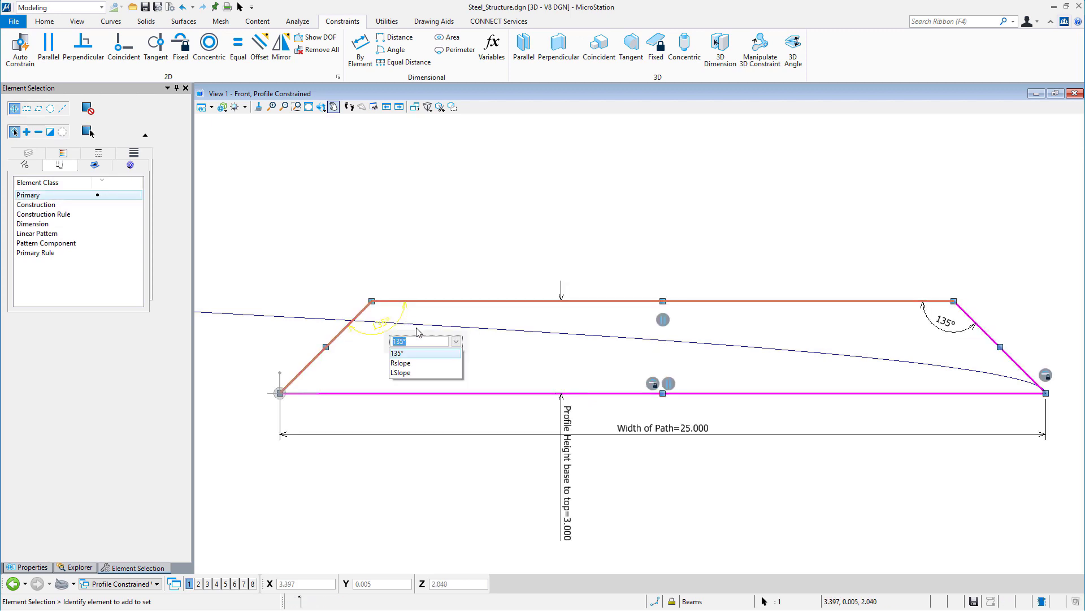
click(404, 373)
click(904, 234)
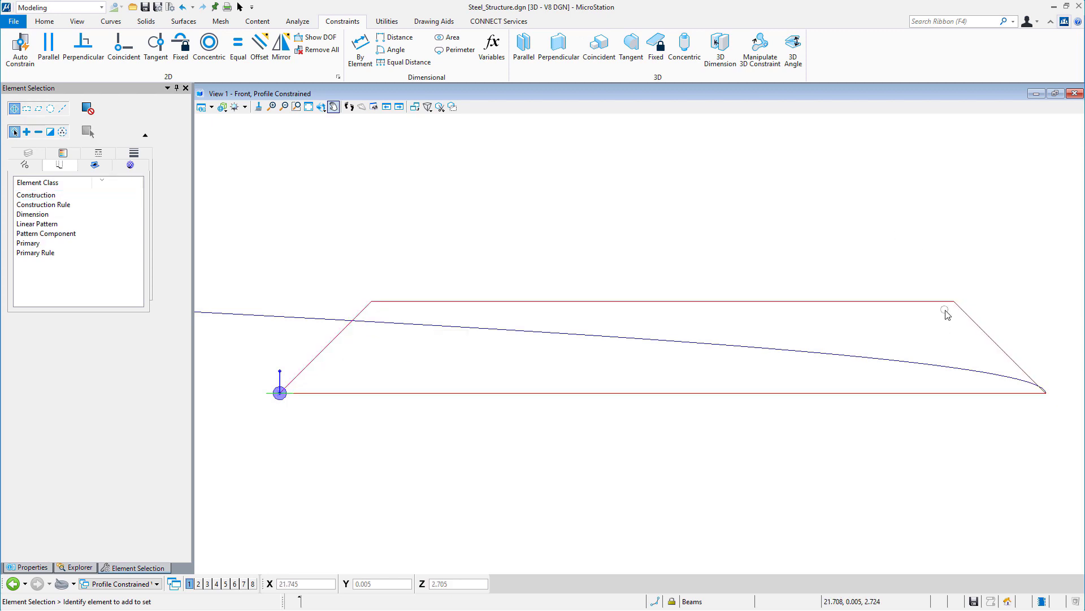
- Assign the RSlope variable to the right 135° angle
click(947, 315)
click(938, 328)
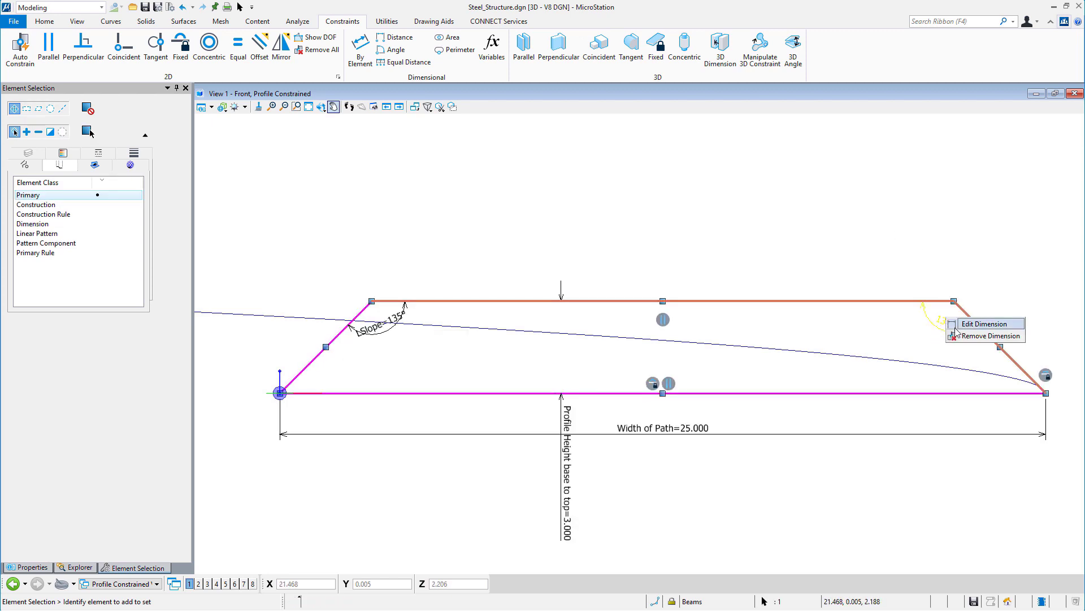
click(973, 322)
click(954, 358)
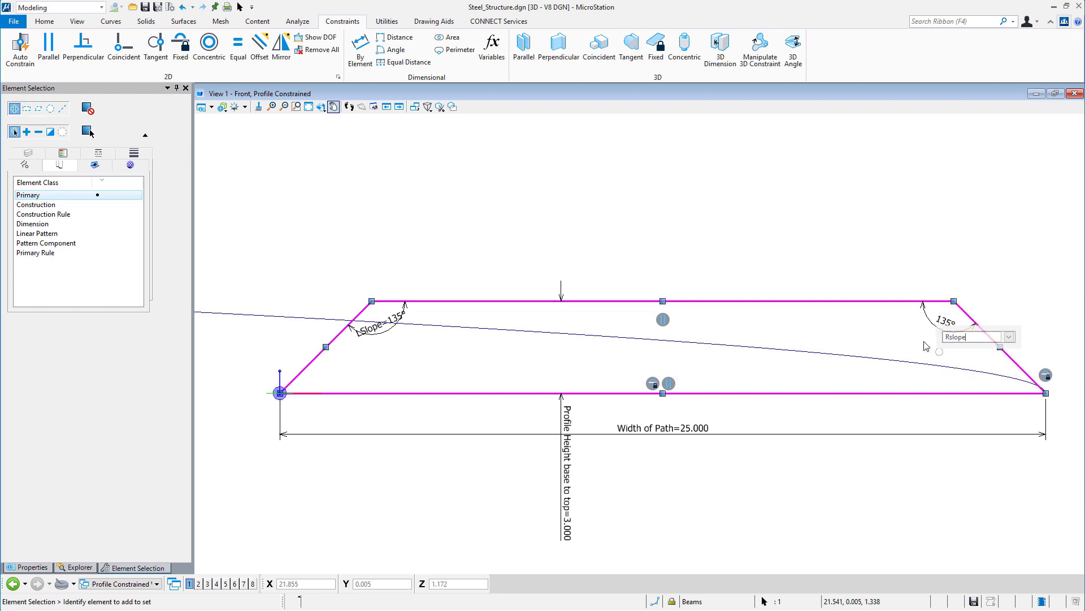
click(928, 343)
click(321, 106)
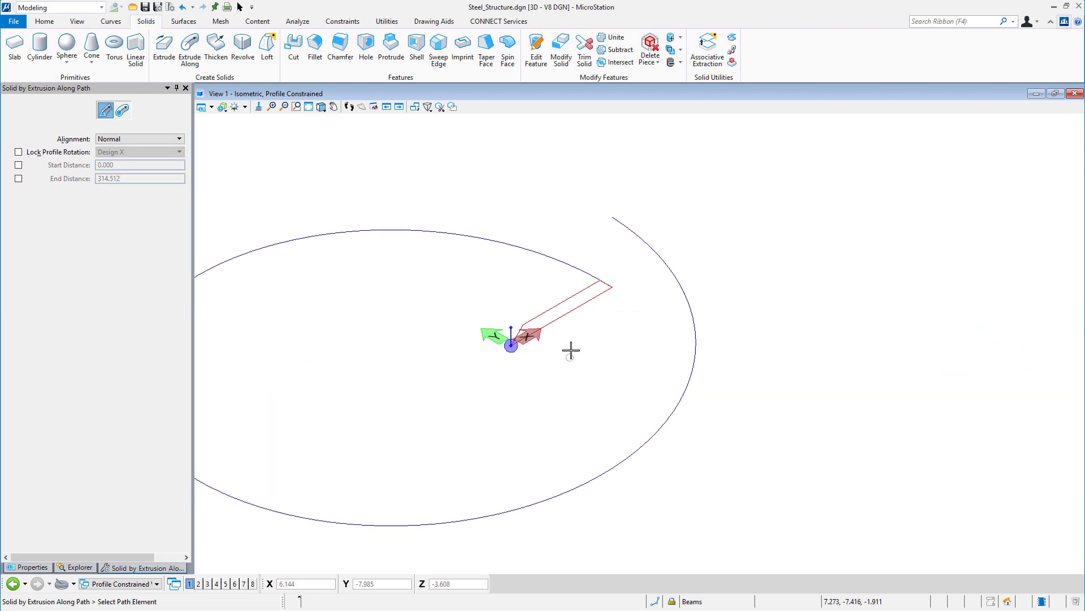
- Extrude the trapezoid profile along the ellipse path to create the ring beam solid
click(594, 278)
click(561, 298)
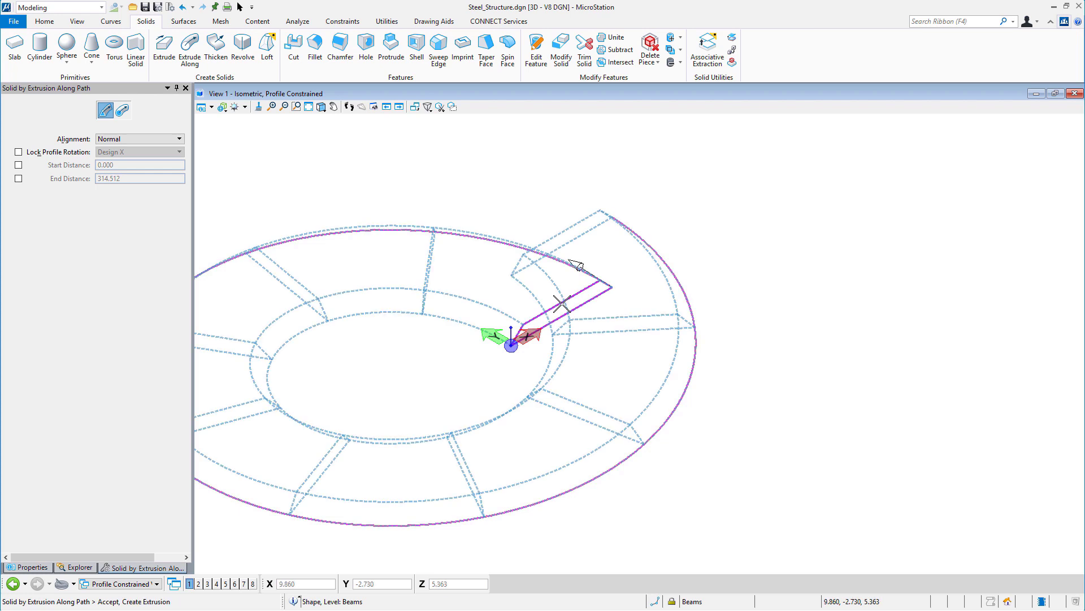
click(552, 291)
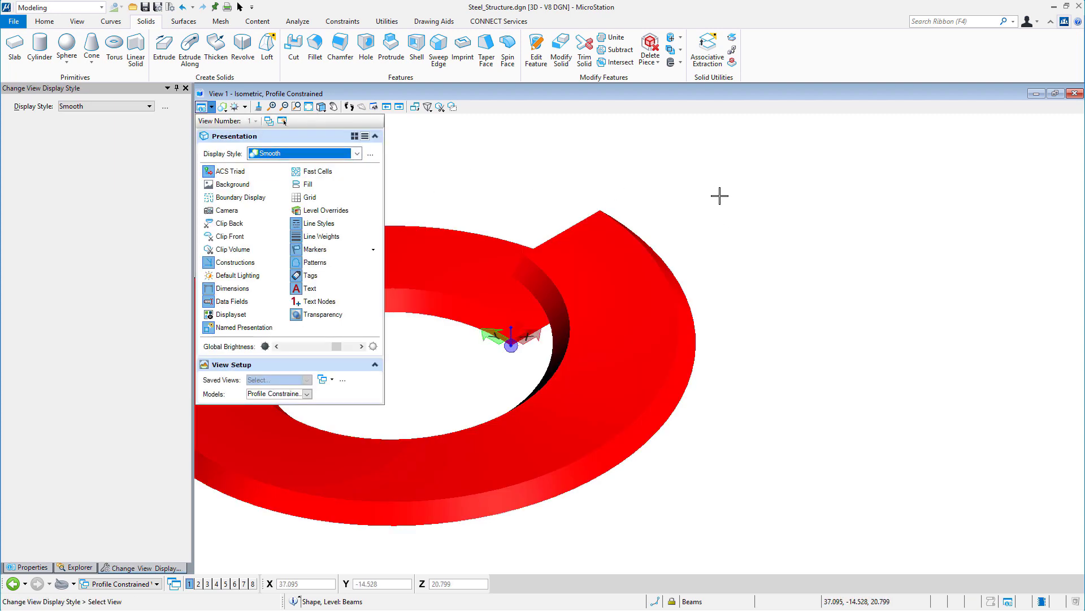
click(652, 189)
right_click(649, 185)
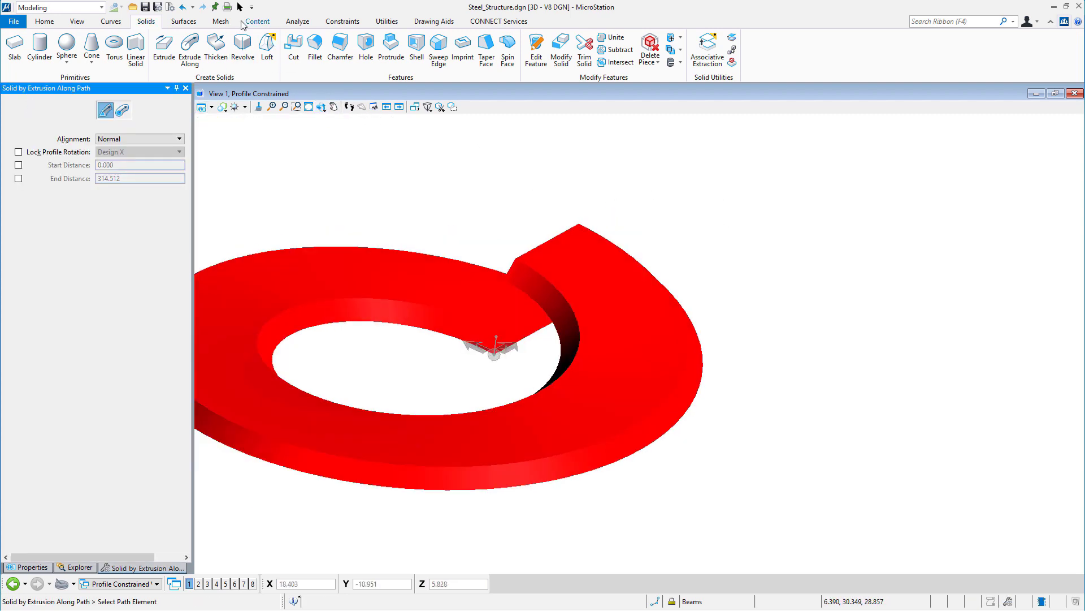
- Select the ring beam solid to reveal its driving profile and constraints
click(240, 7)
click(540, 332)
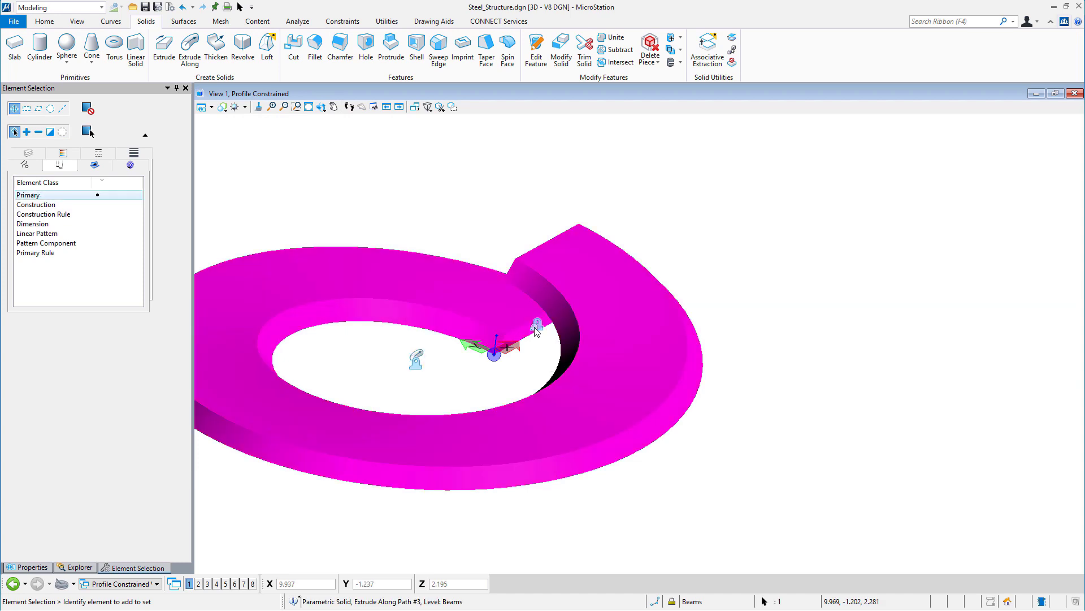
click(540, 330)
scroll(540, 330, up, 5)
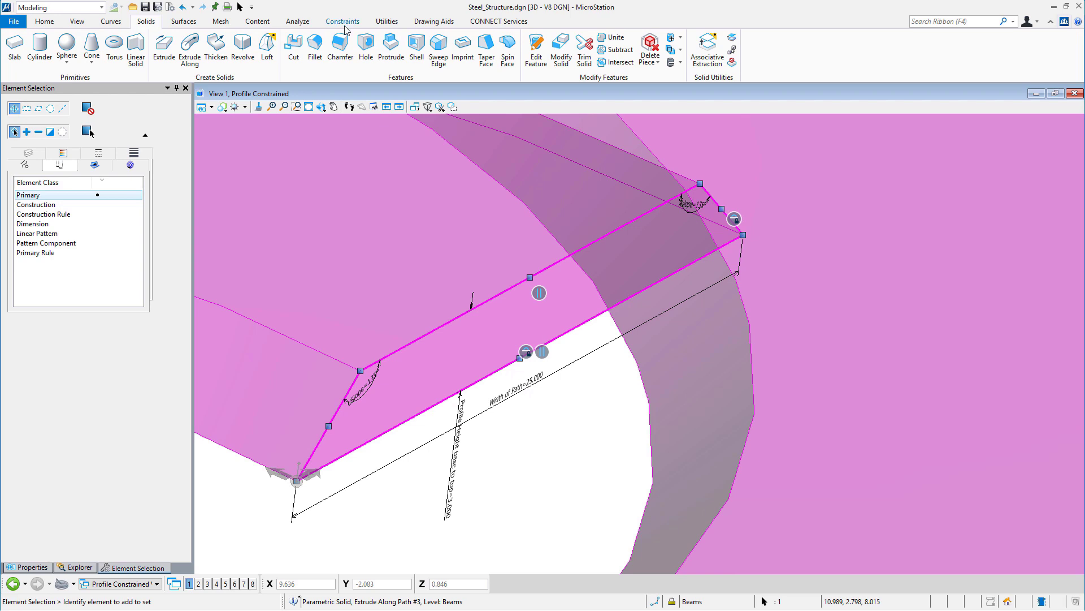
- In Variables, set Width of Path to 24.5 and Rslope to 145°
click(344, 22)
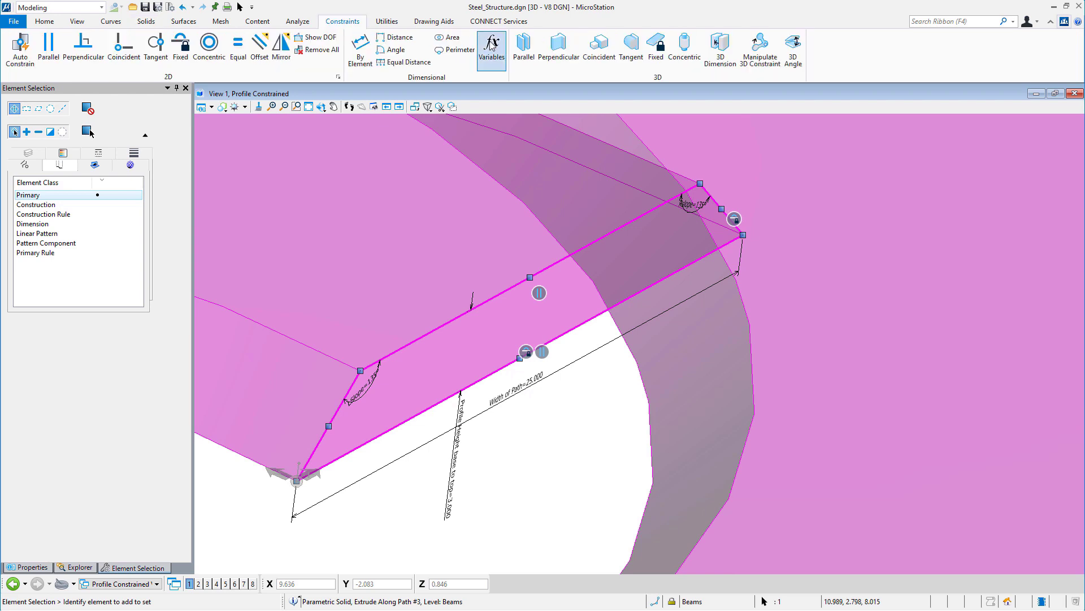
click(394, 223)
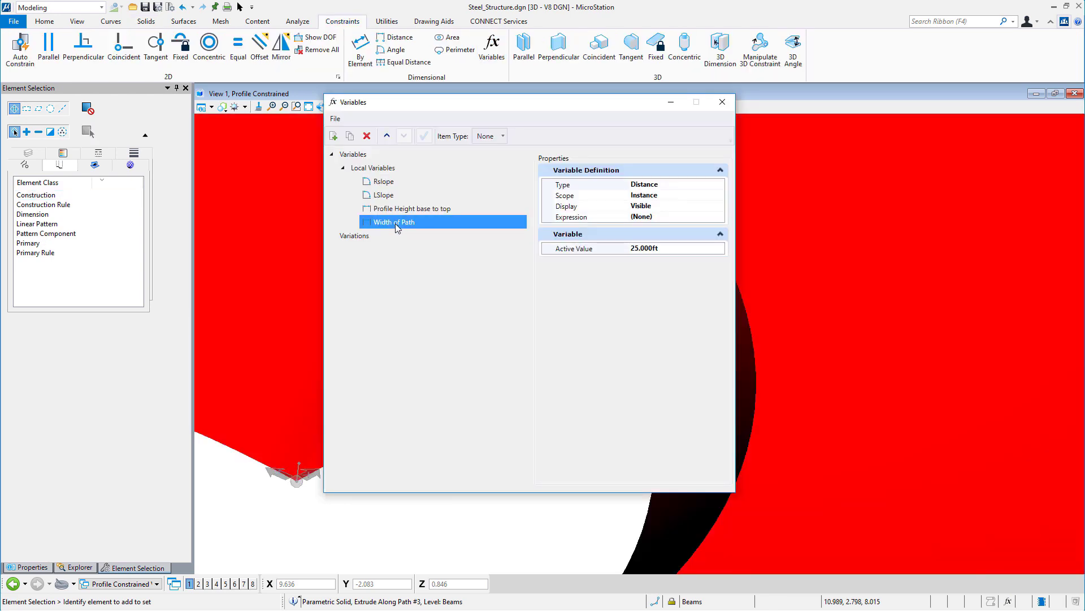
click(625, 247)
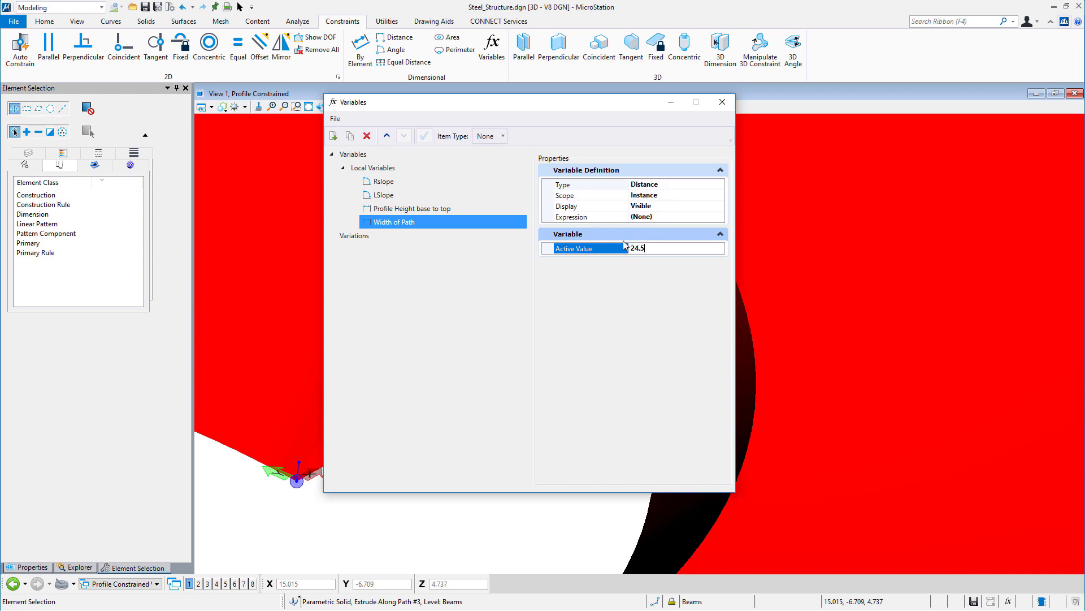
text(24.5)
click(408, 184)
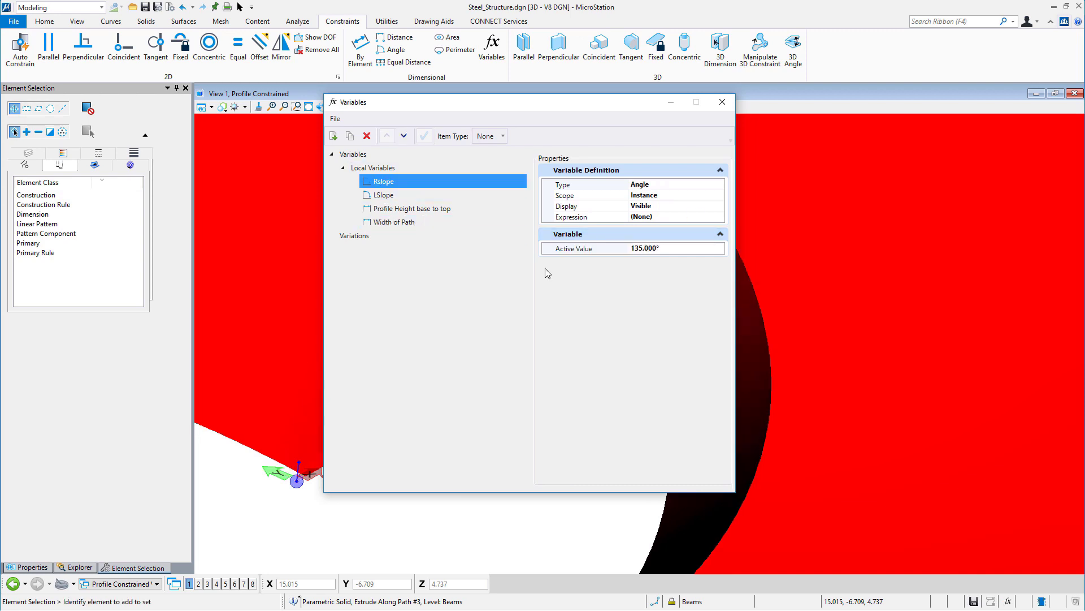
click(673, 248)
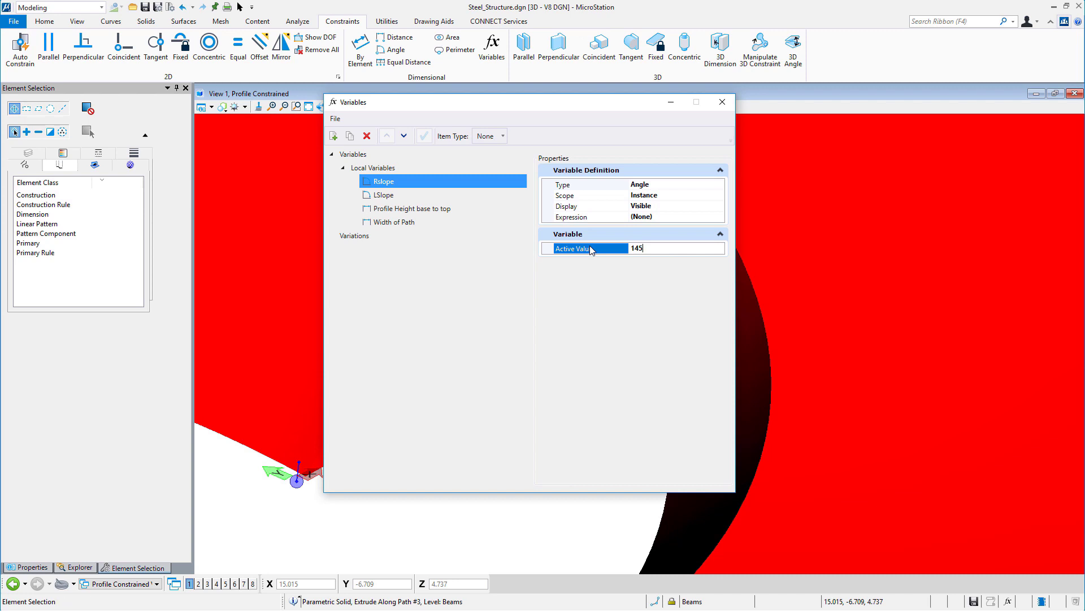
key(Return)
click(722, 102)
click(562, 399)
scroll(561, 399, down, 6)
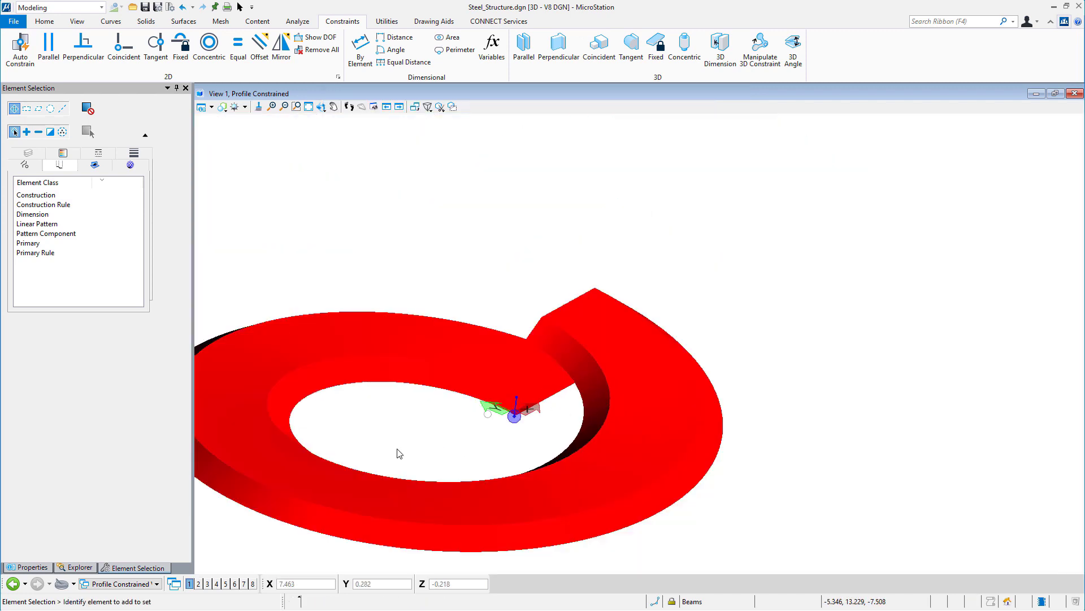
- Switch to Front view in Wireframe display and select the profile to show its dimensions
click(321, 106)
click(349, 147)
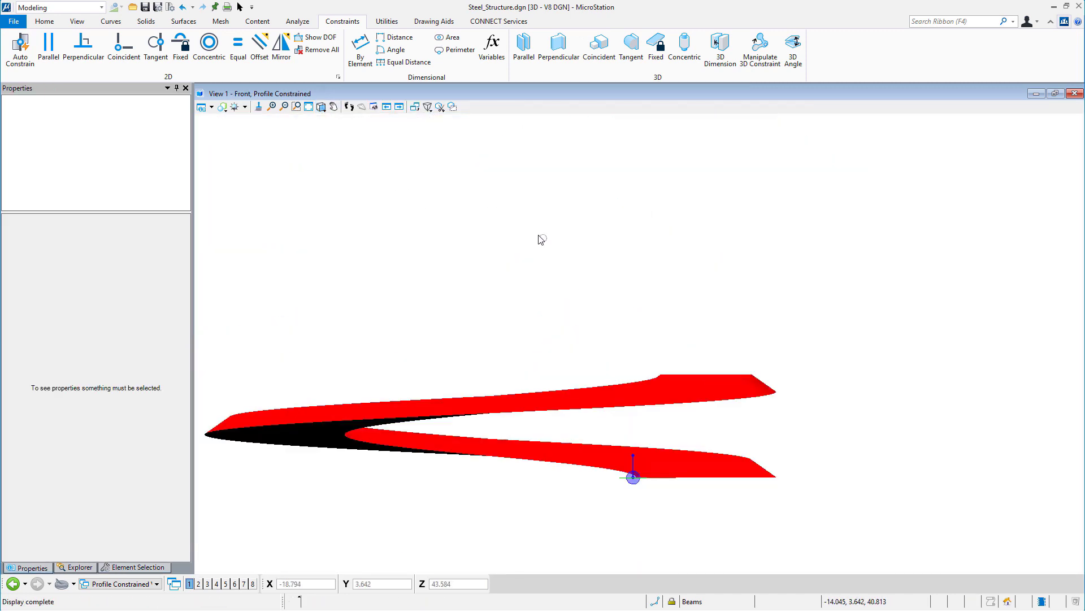
scroll(737, 470, up, 5)
click(211, 107)
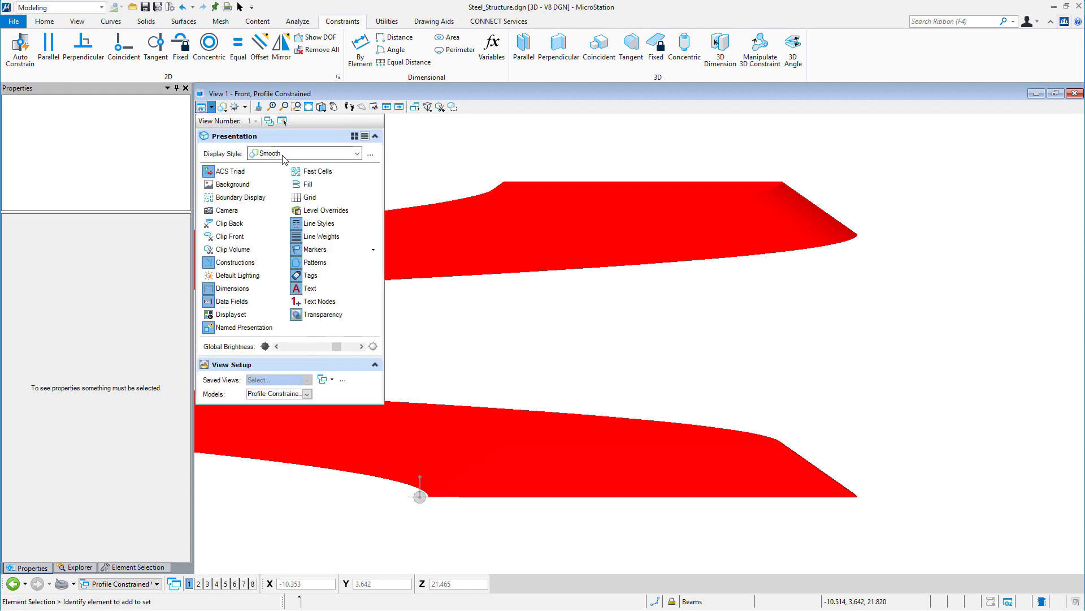
click(305, 153)
click(271, 167)
click(647, 496)
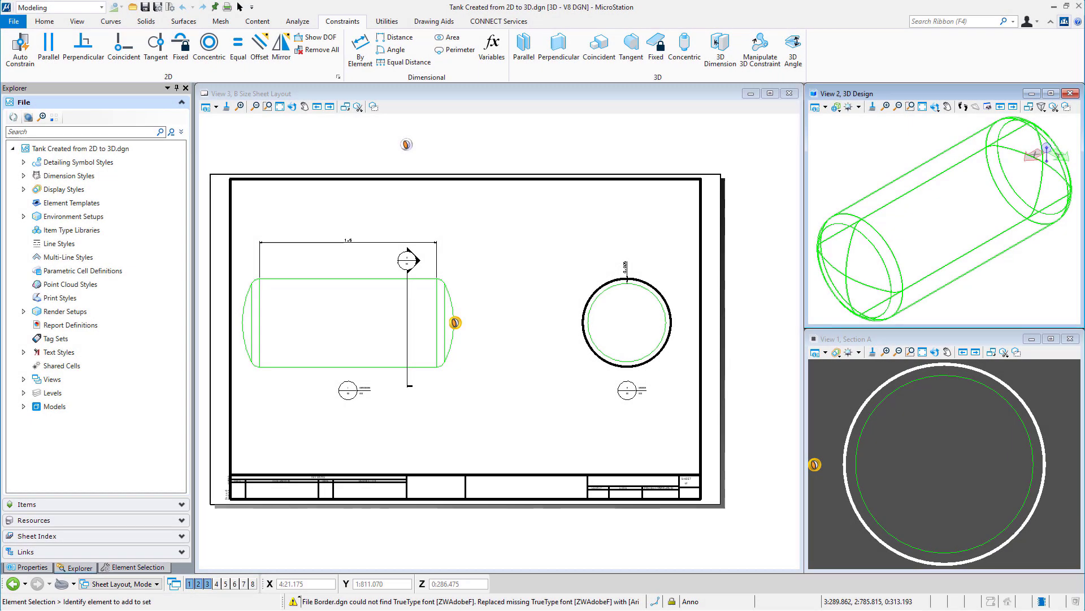
- Review the TankThickness10mm conditional expression and the other thickness variables without changes
scroll(628, 283, up, 6)
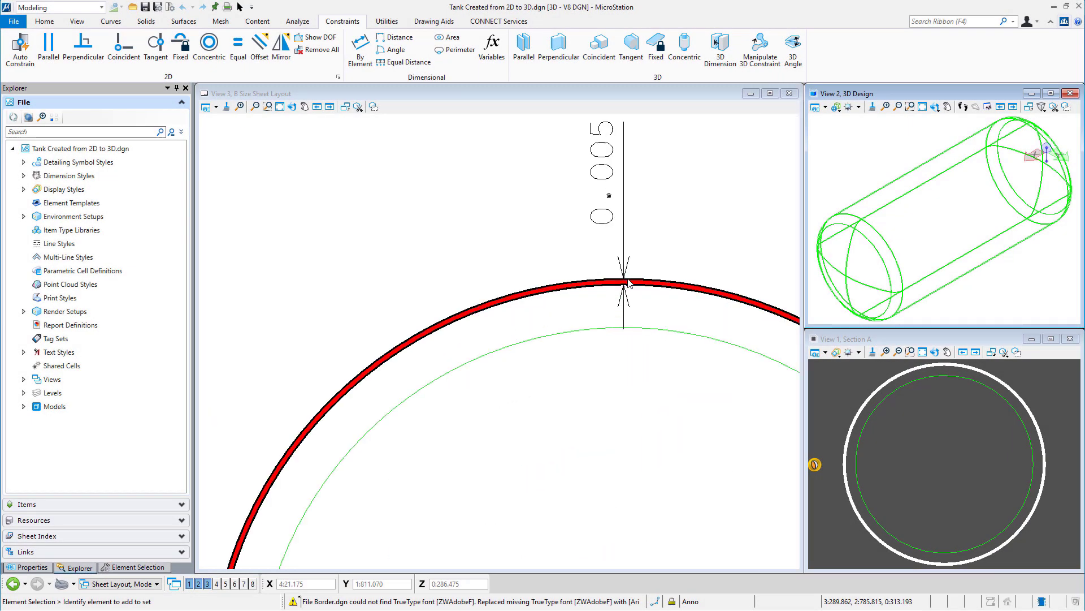
scroll(540, 308, down, 2)
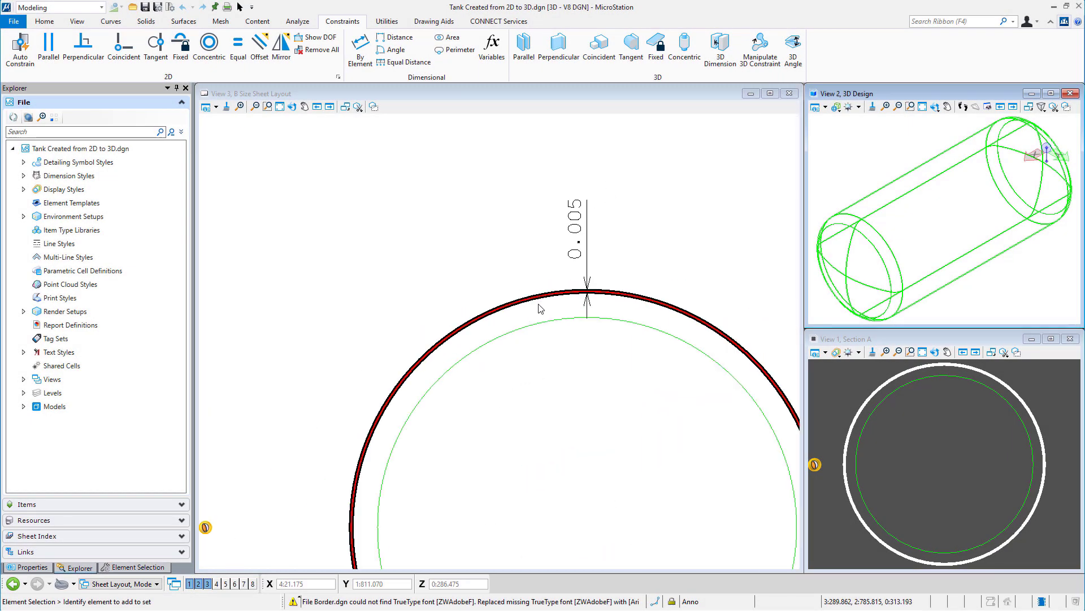
click(492, 45)
click(419, 263)
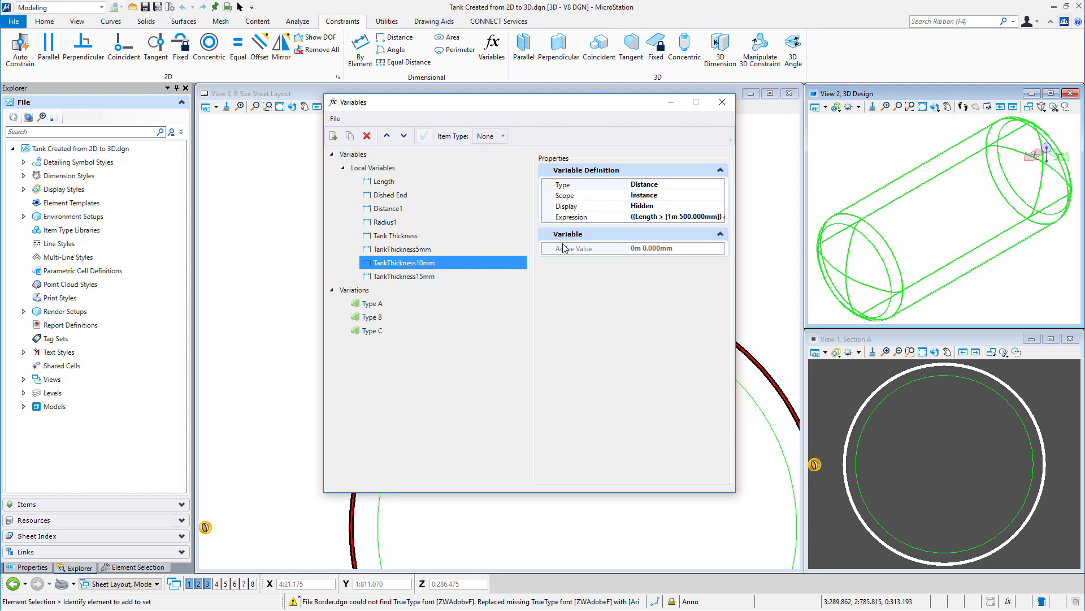
click(710, 218)
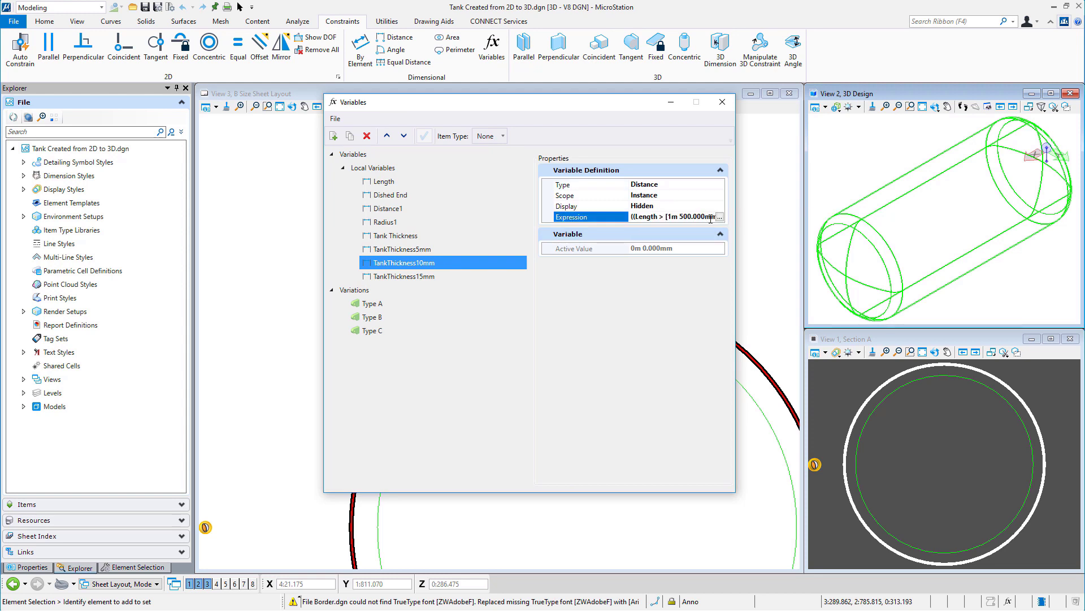
click(720, 217)
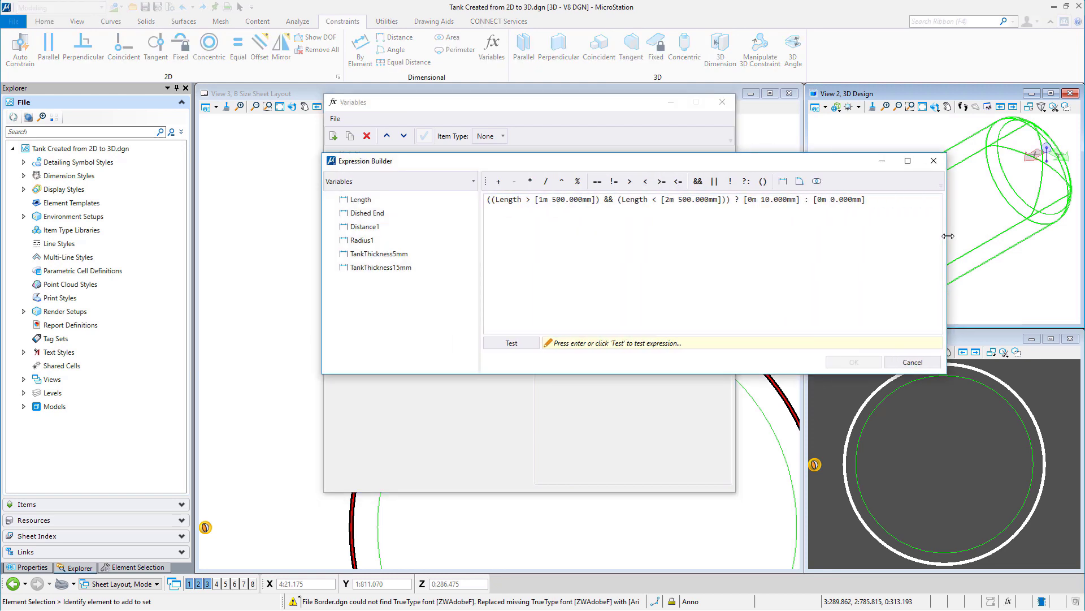
click(913, 362)
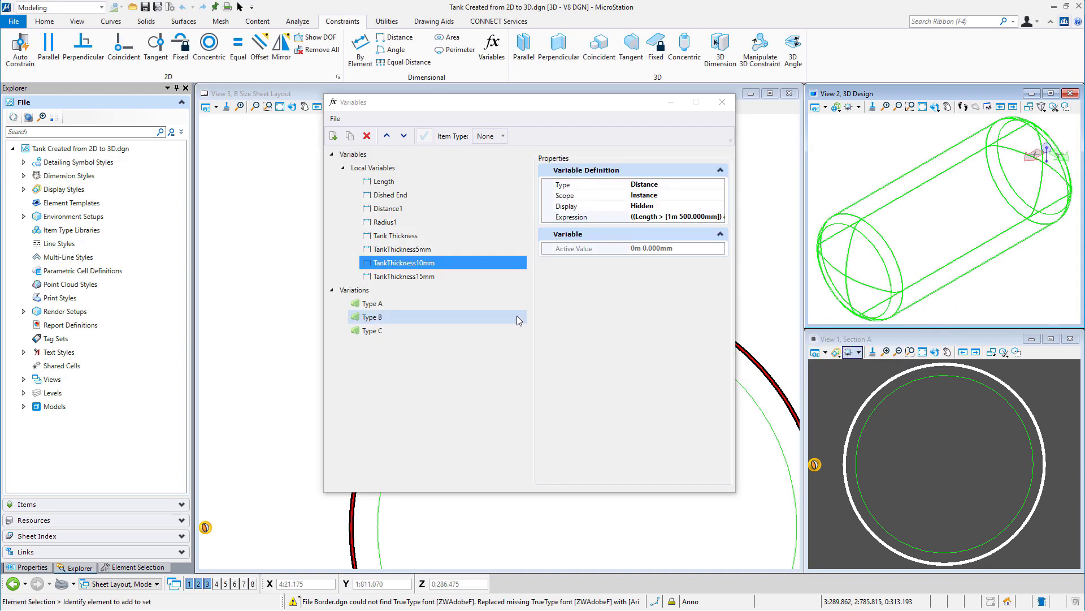
click(435, 276)
drag(489, 104, 438, 130)
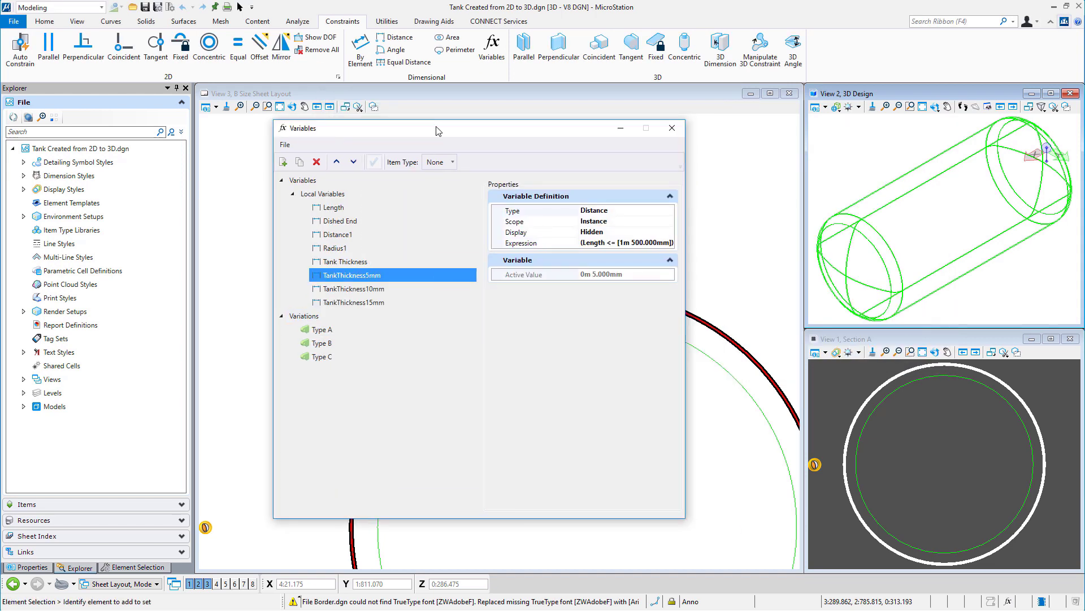
- Set the tank's Length variable to 1.75
click(355, 207)
click(656, 274)
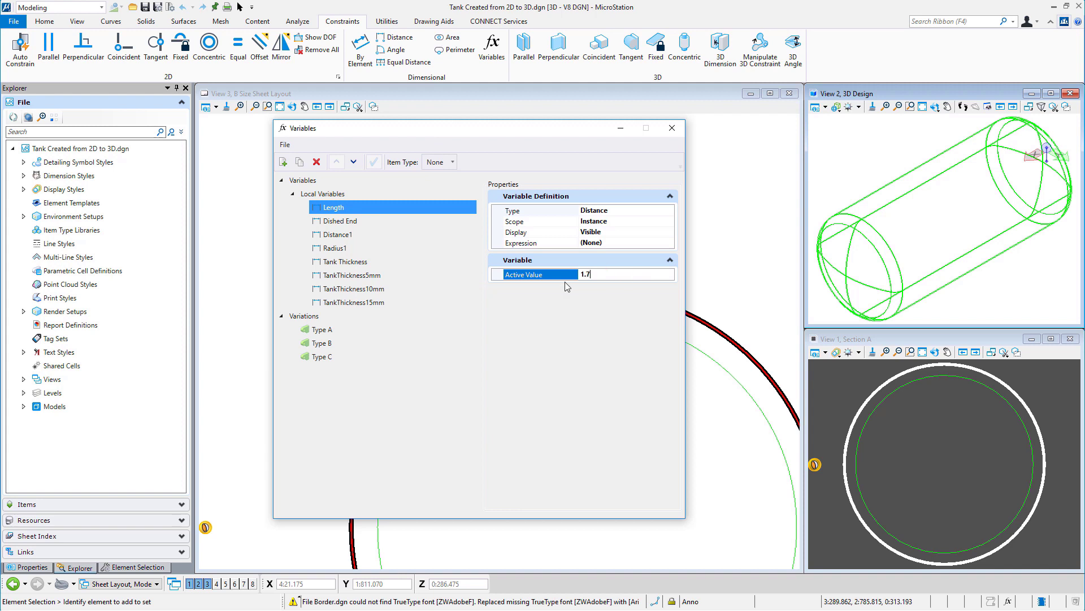
text(1.75)
key(Return)
drag(534, 134, 941, 164)
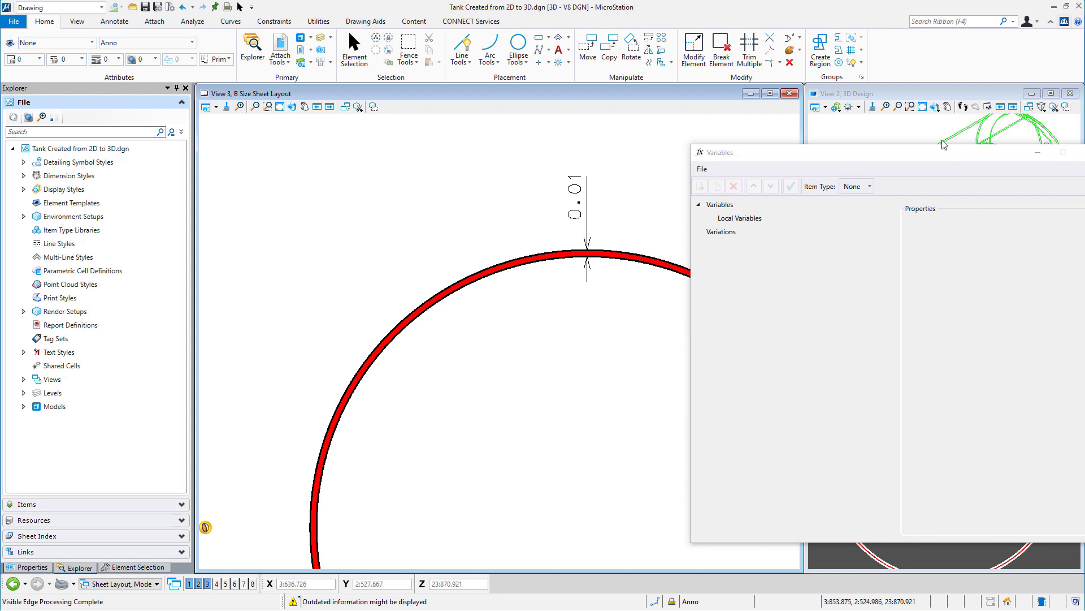
- Set the local Length variable back to 1.5 and fit the whole layout in view
drag(943, 145, 583, 299)
click(385, 371)
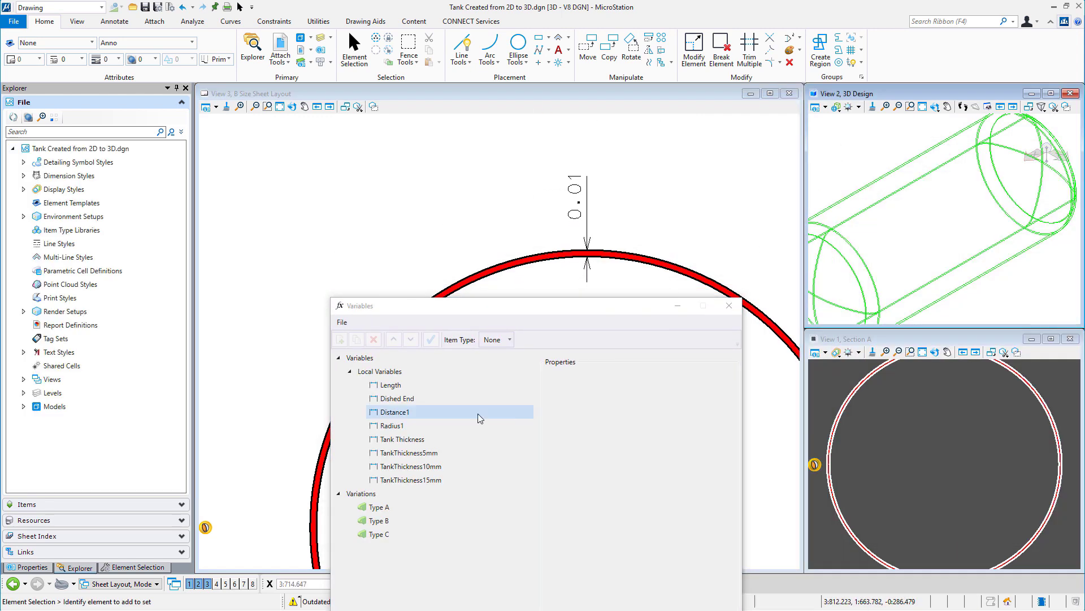
click(446, 384)
click(600, 453)
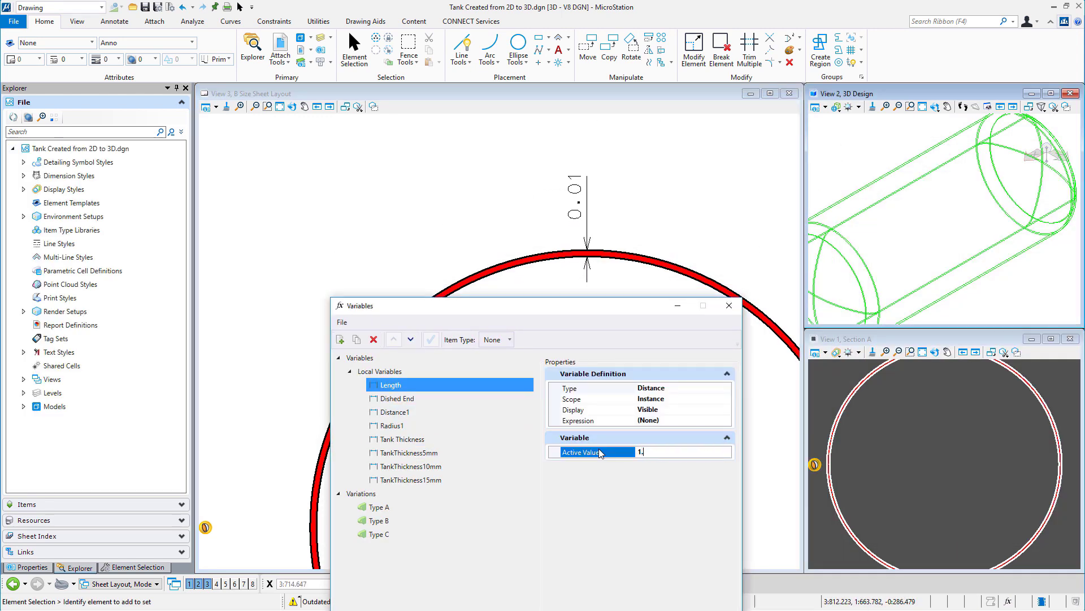
key(Return)
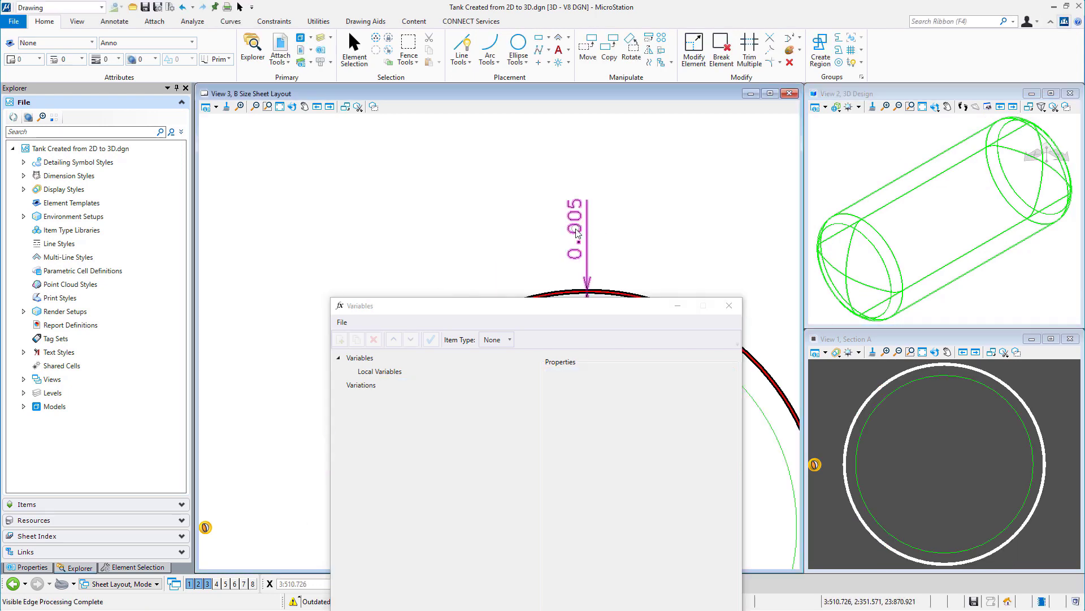
drag(551, 305, 605, 410)
click(445, 489)
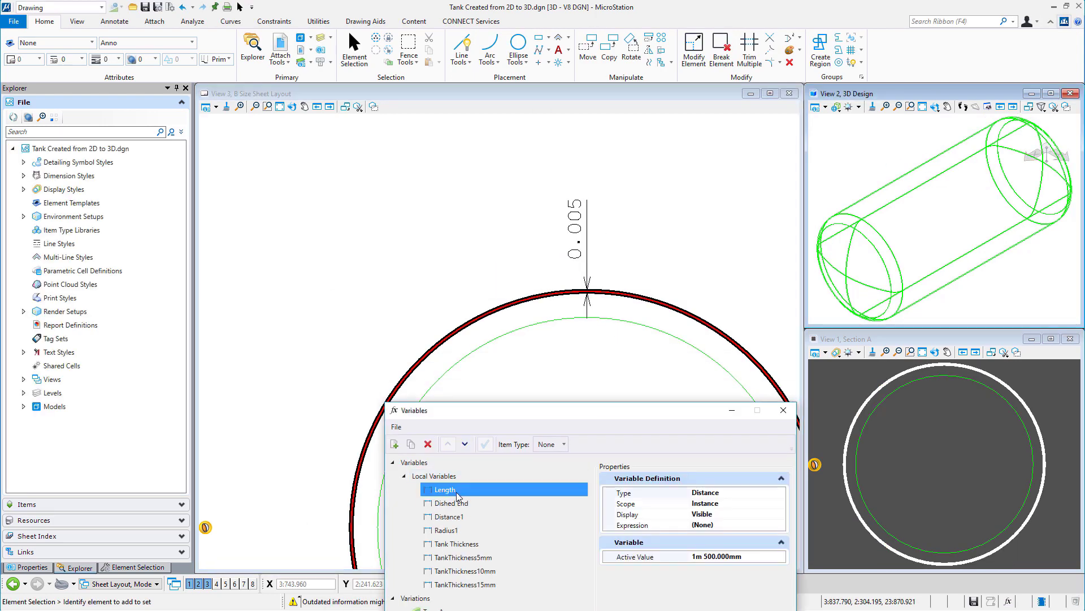
click(736, 557)
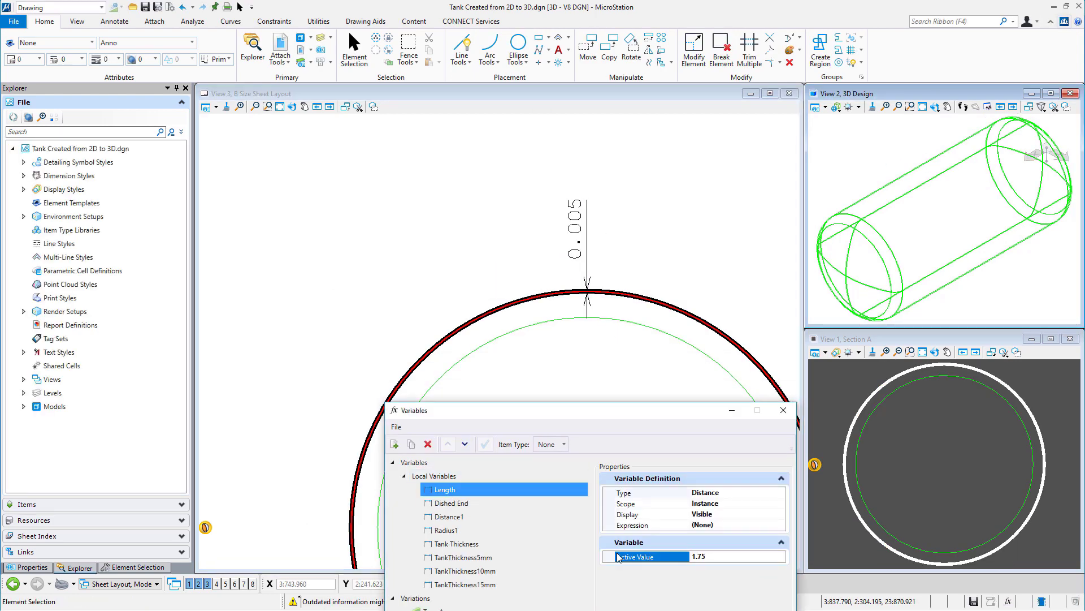
click(280, 107)
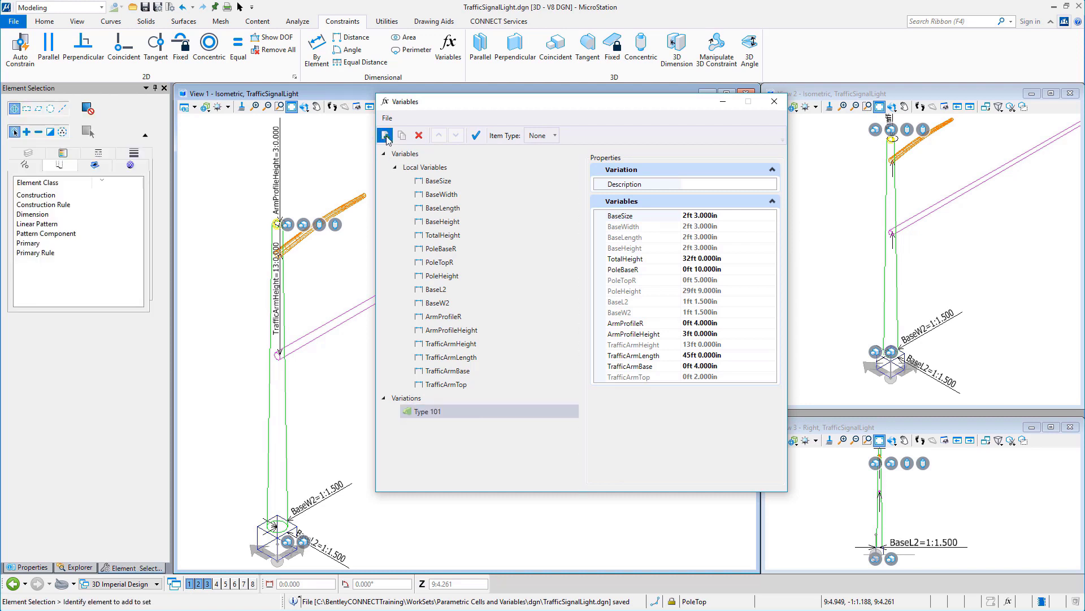
- Add a new variation named Type 102 and select its TrafficArmTop value
click(386, 136)
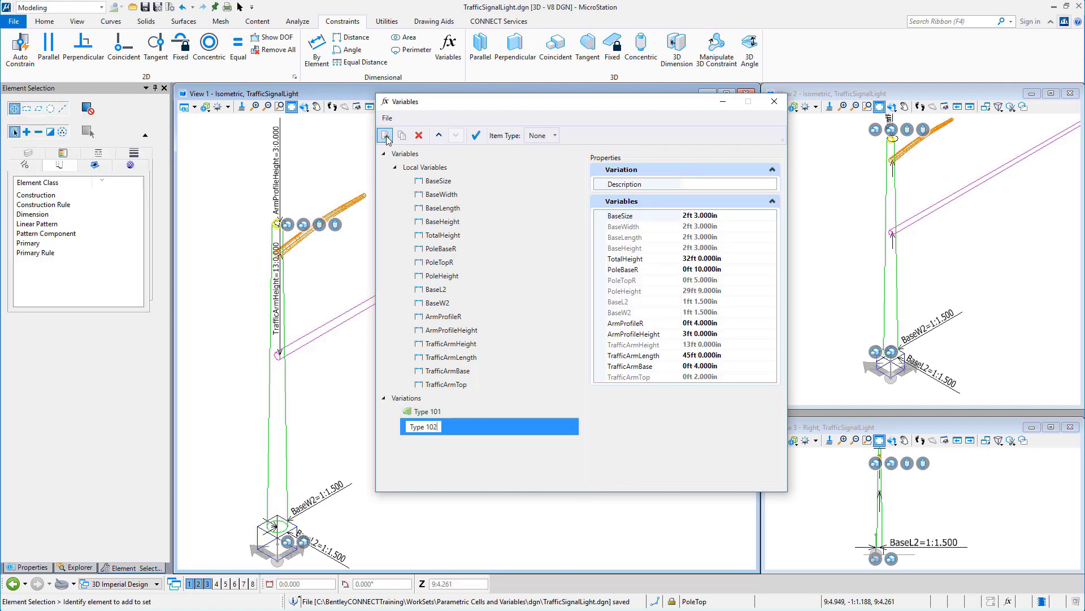
key(Return)
click(446, 415)
click(443, 427)
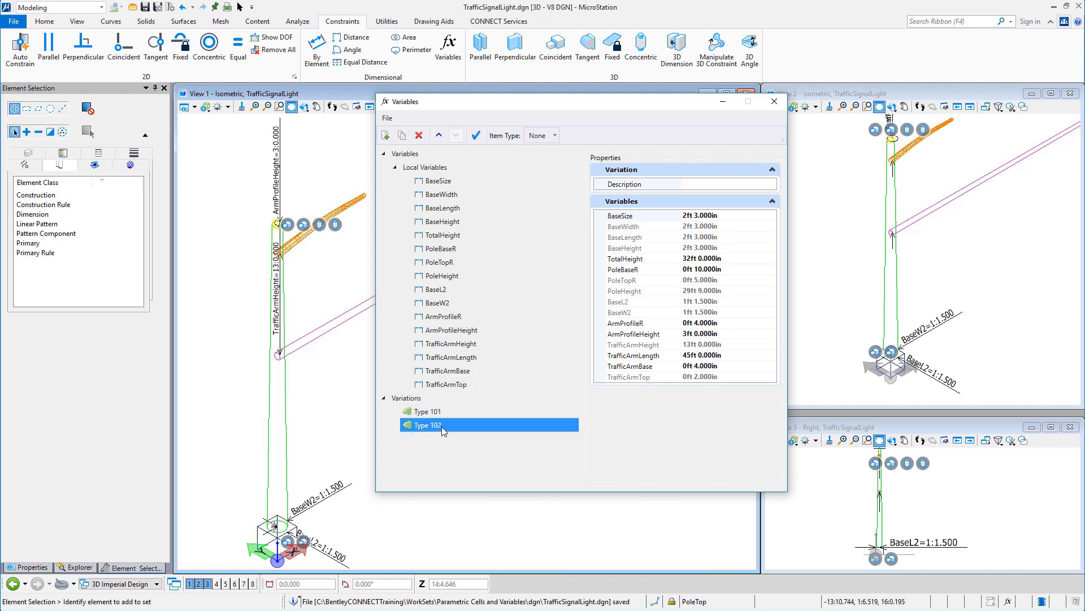
click(628, 377)
- Apply Type 102 to the model and toggle between Type 101 and Type 102 to compare
drag(493, 108, 752, 168)
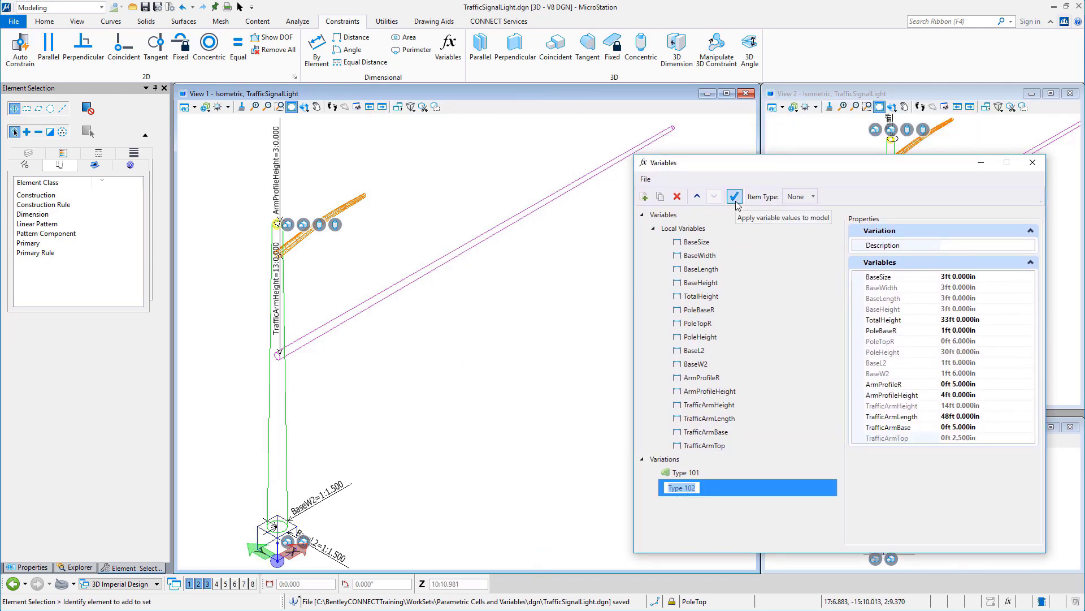
right_click(692, 488)
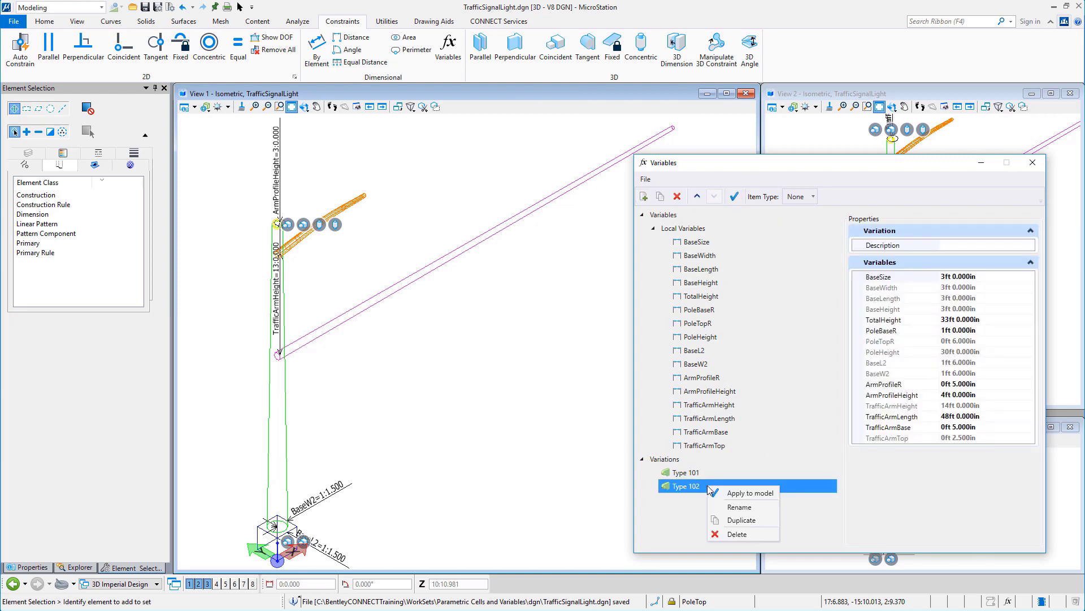
click(718, 495)
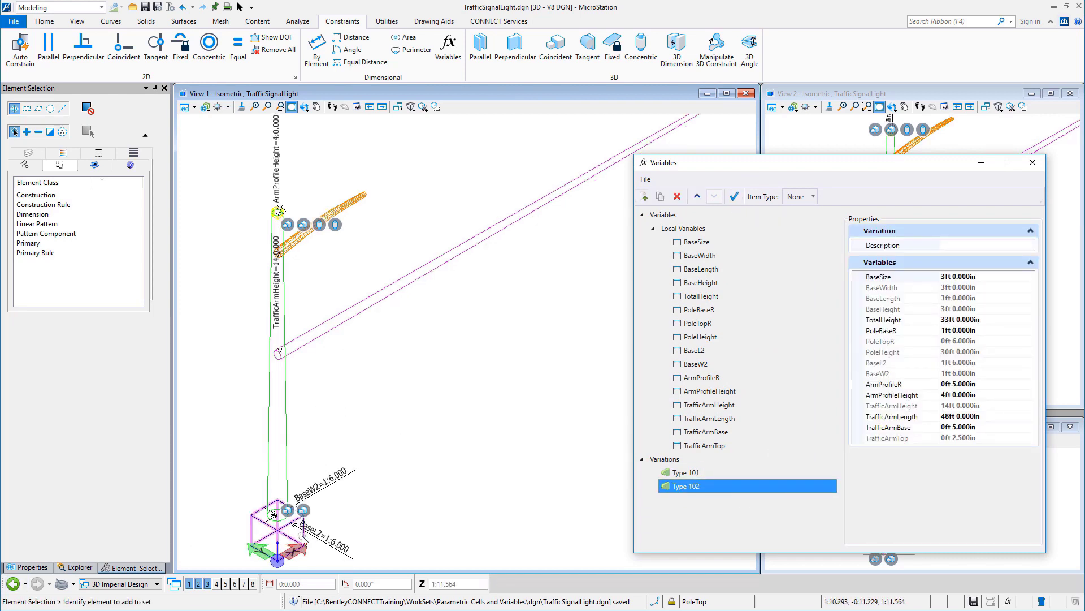
click(686, 472)
click(734, 198)
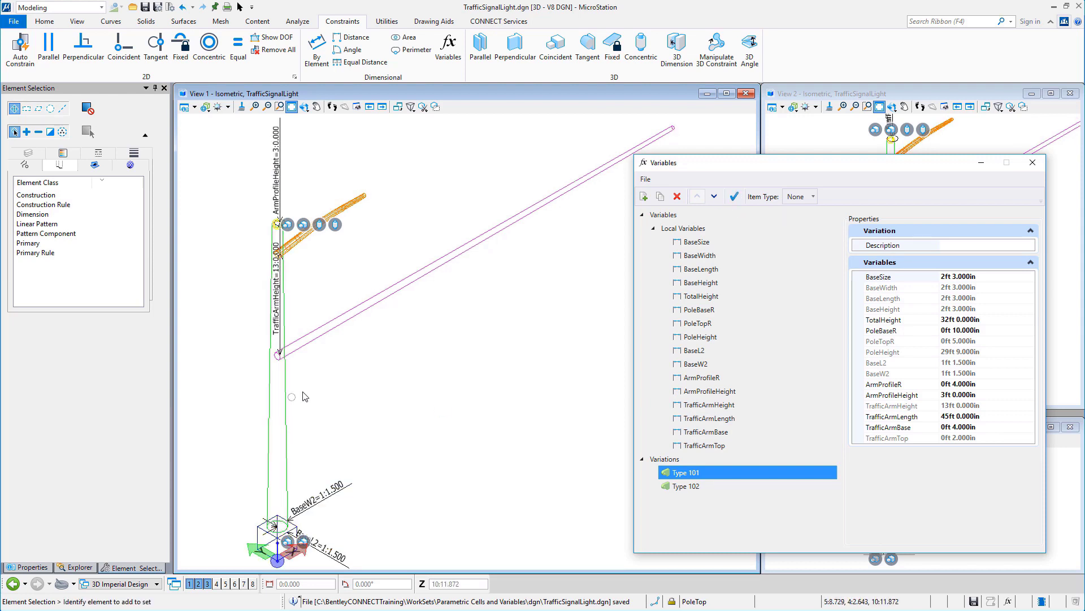
click(685, 487)
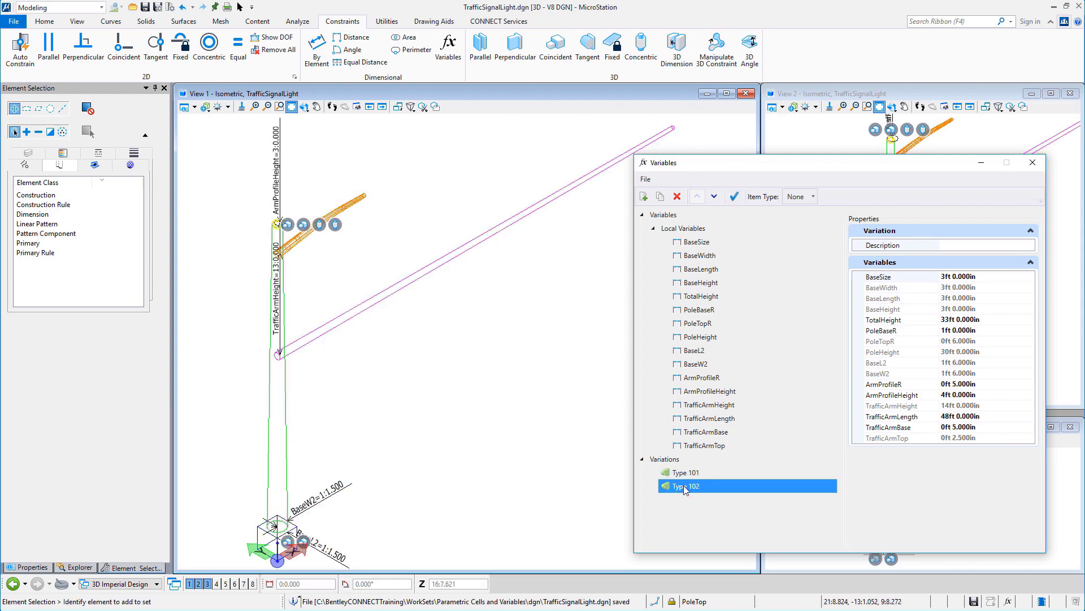
click(735, 197)
click(753, 471)
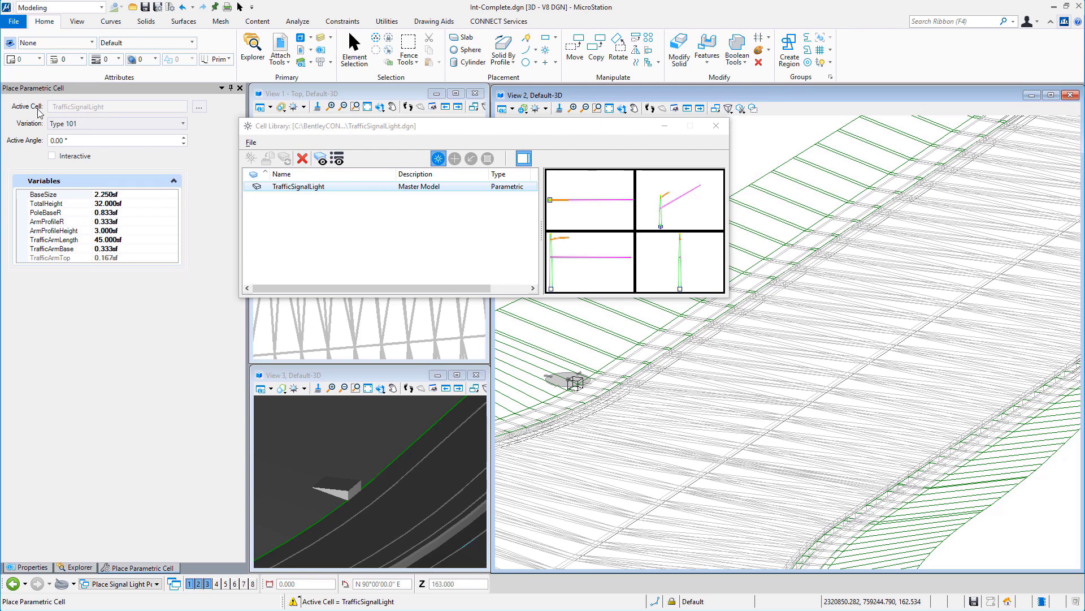
- Choose variation Type 101 and set TrafficArmLength to 42
click(158, 123)
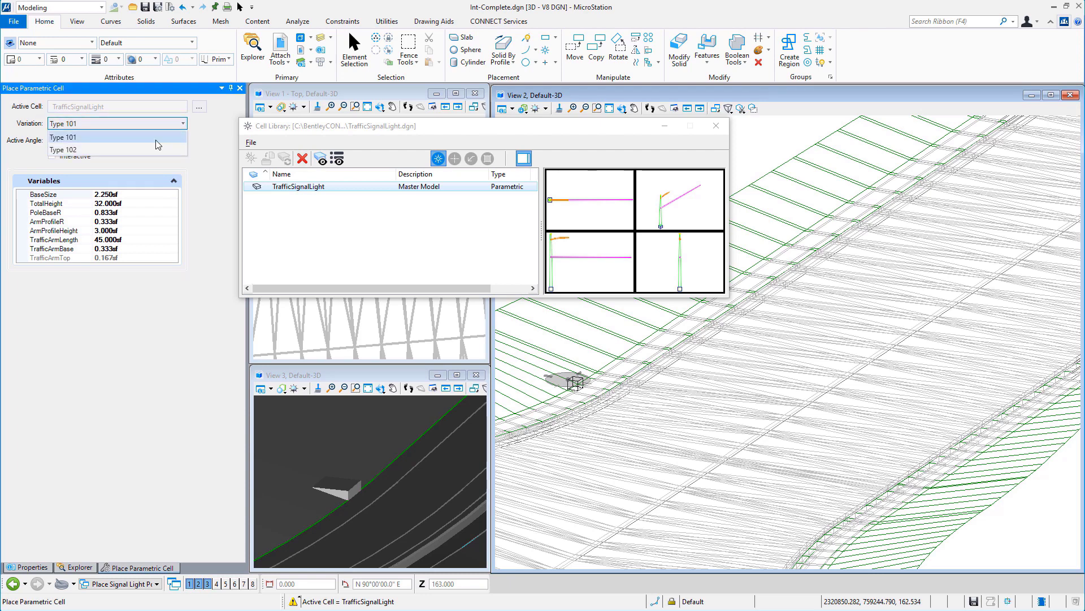
click(156, 140)
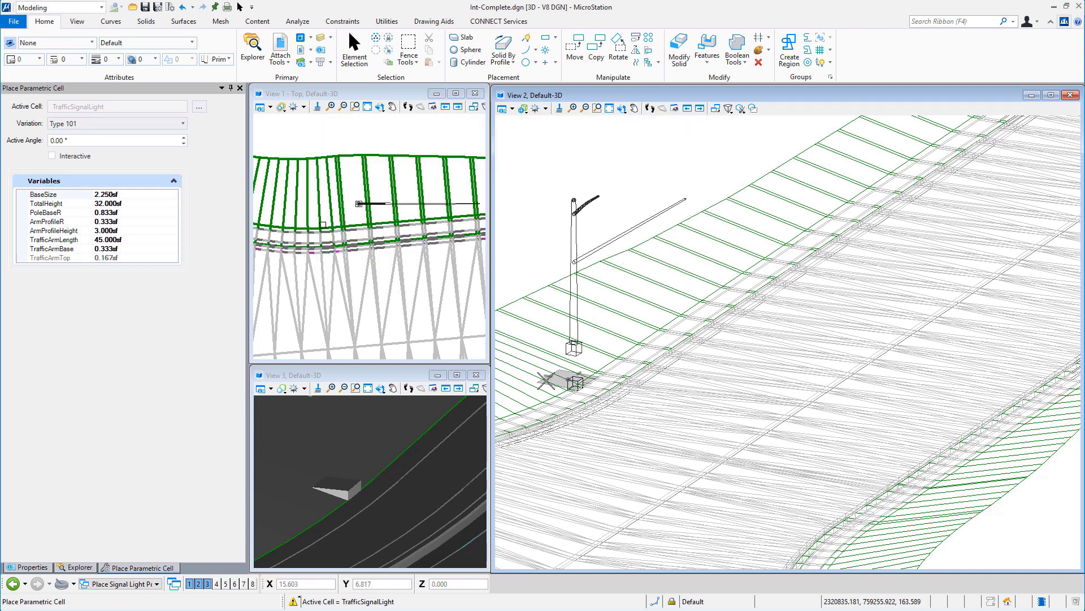
click(88, 242)
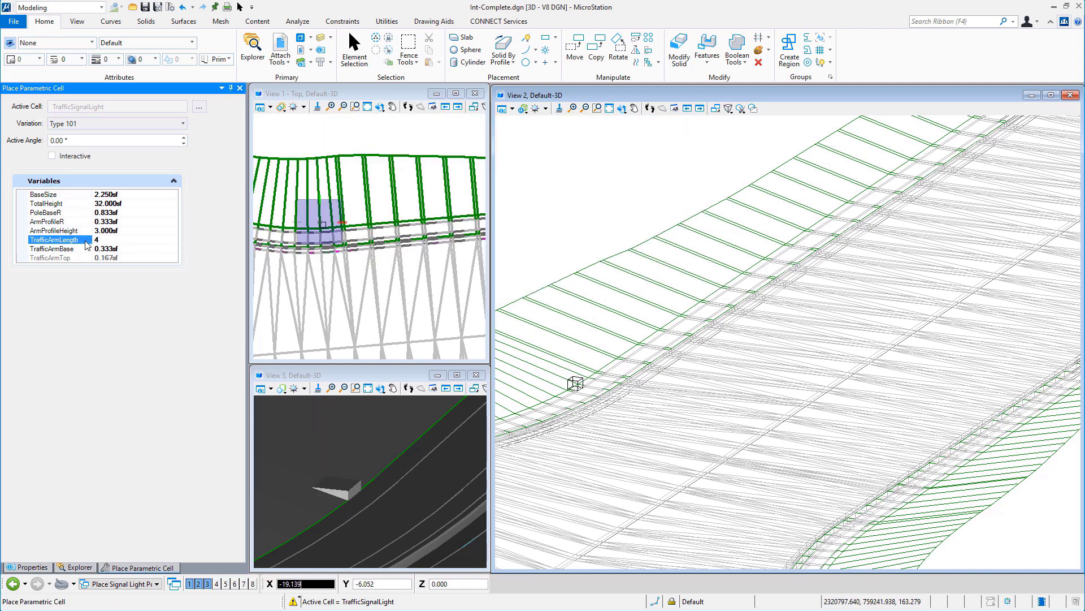
key(Return)
- Rotate the AccuDraw axes along the road and place the signal pole at the road edge
key(o)
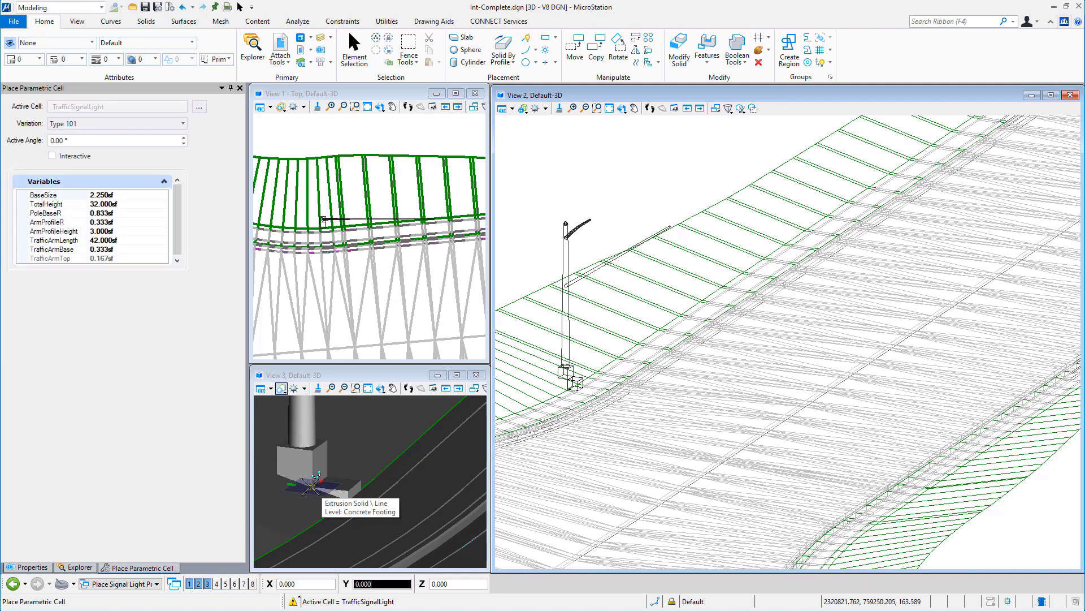
key(r)
key(q)
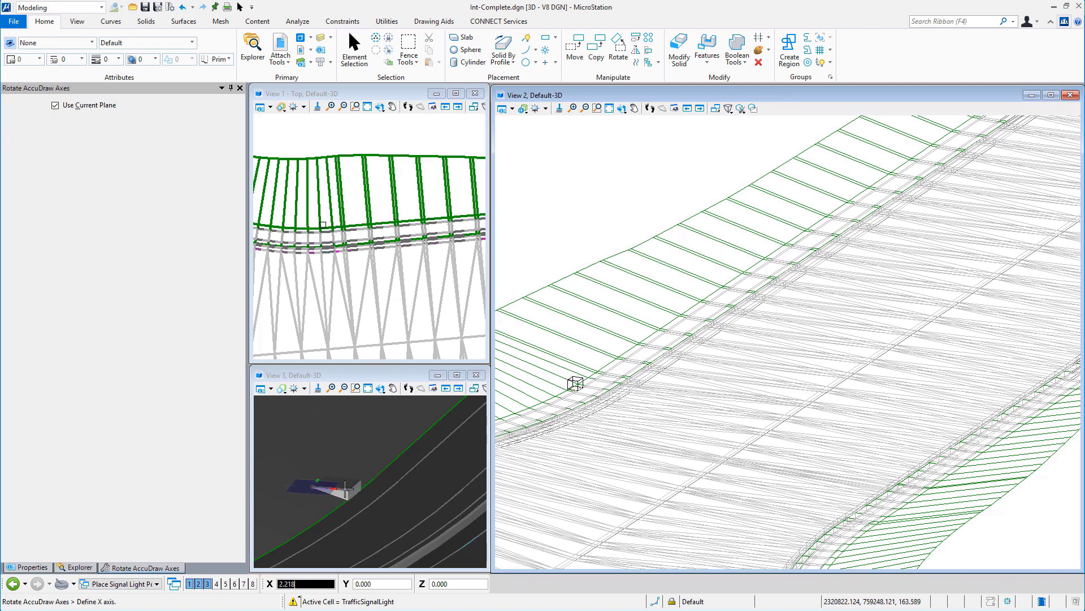
click(348, 490)
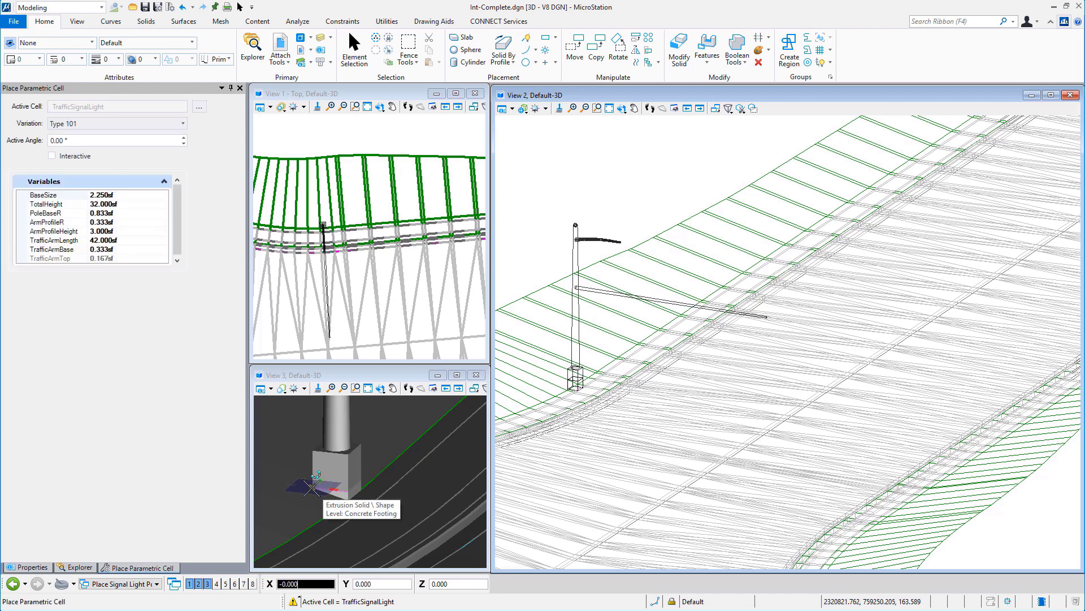
click(313, 488)
key(Escape)
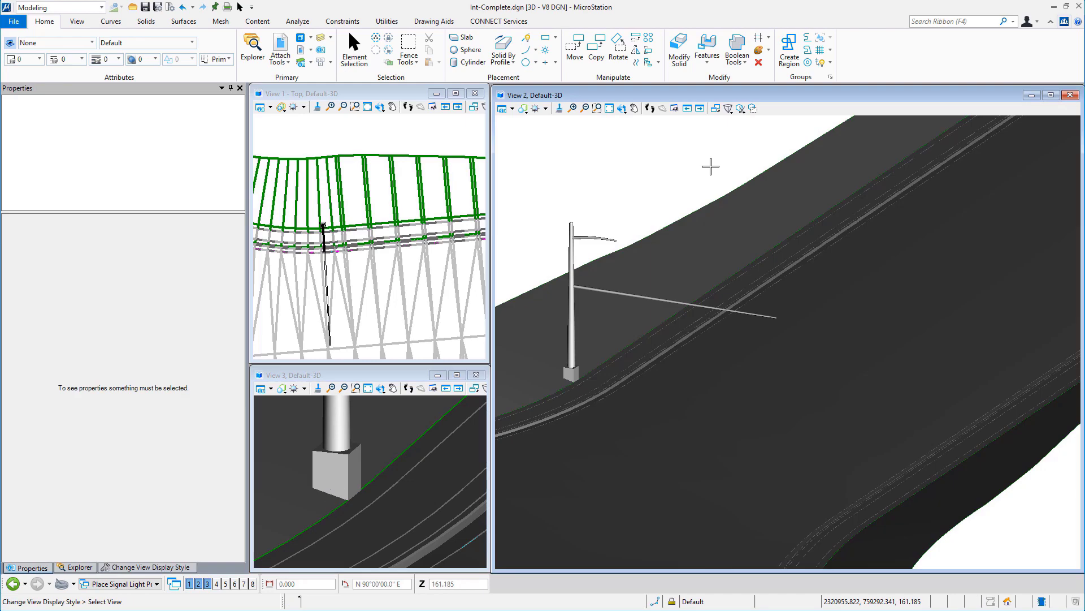